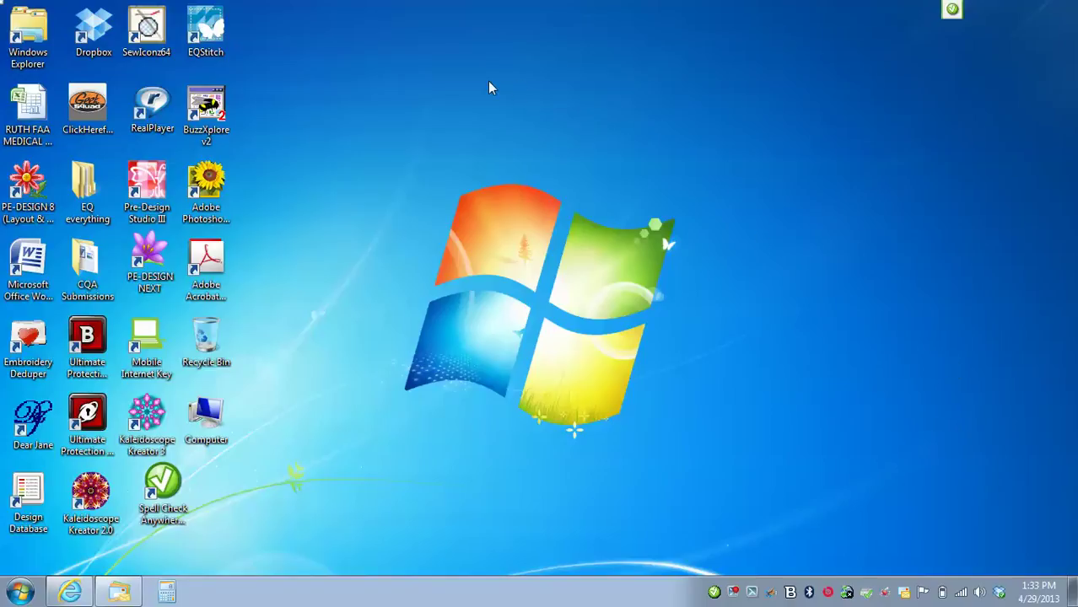
# Step: Open the recent project 'video 7 playing around with EQStitch.P7E' in EQStitch and close the Sketchbook
pyautogui.doubleClick(217, 39)
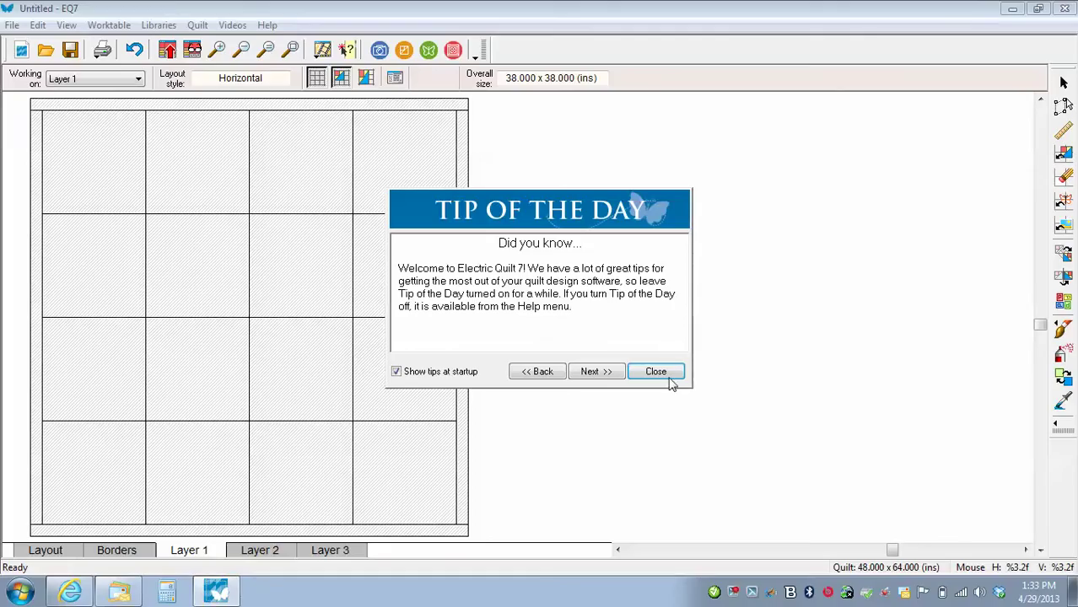
pyautogui.click(656, 372)
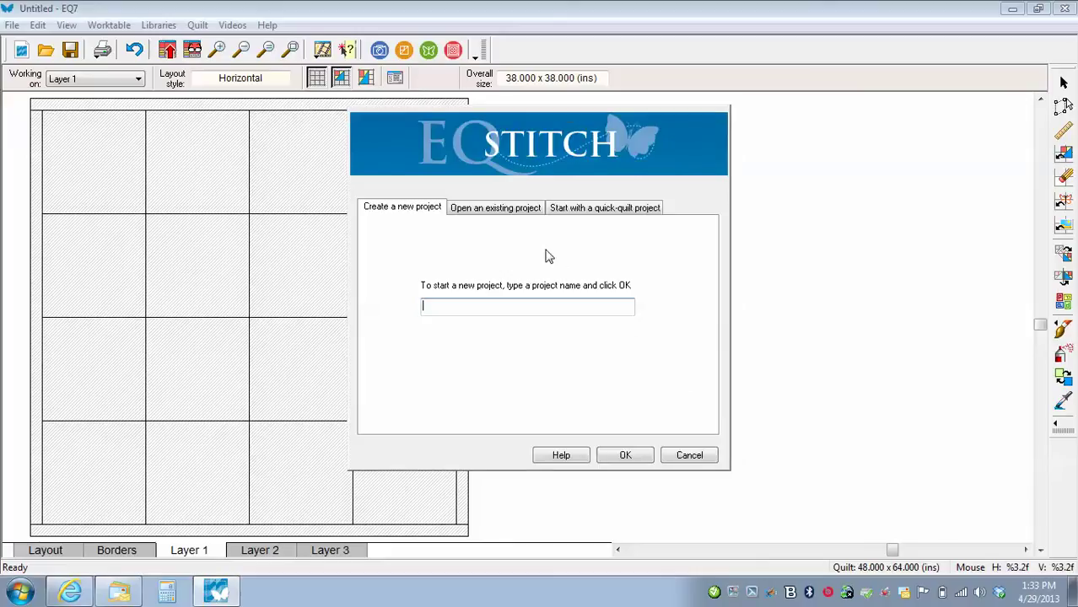
pyautogui.click(495, 211)
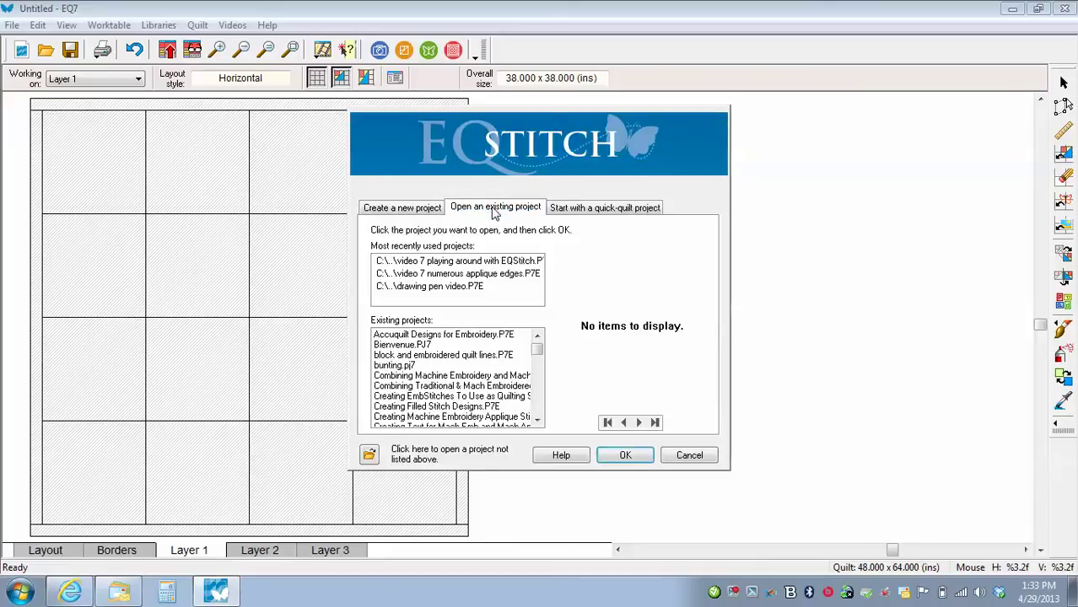
pyautogui.click(425, 263)
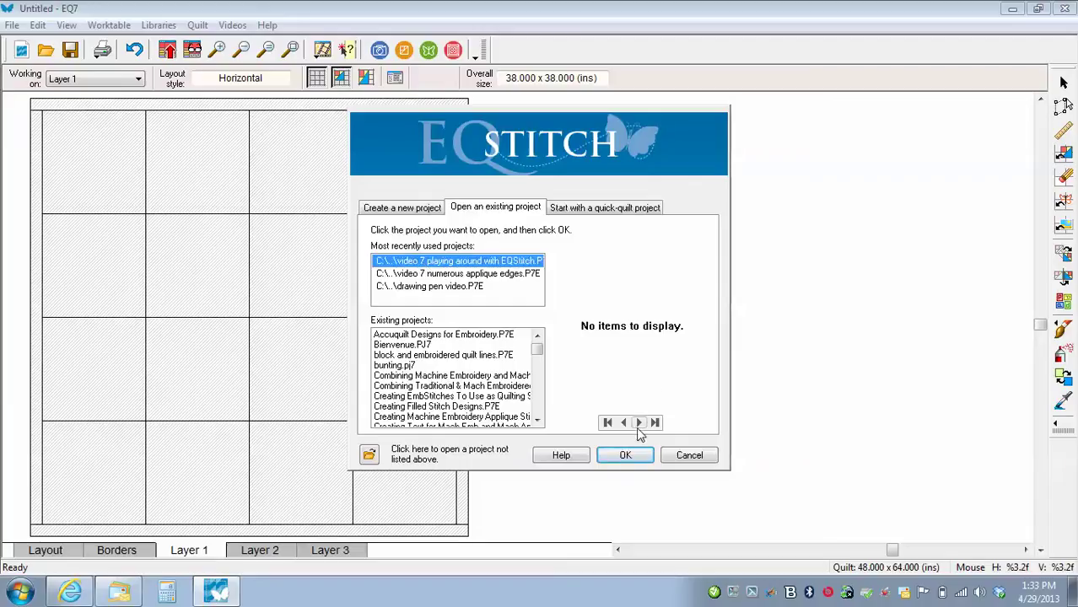
pyautogui.click(627, 454)
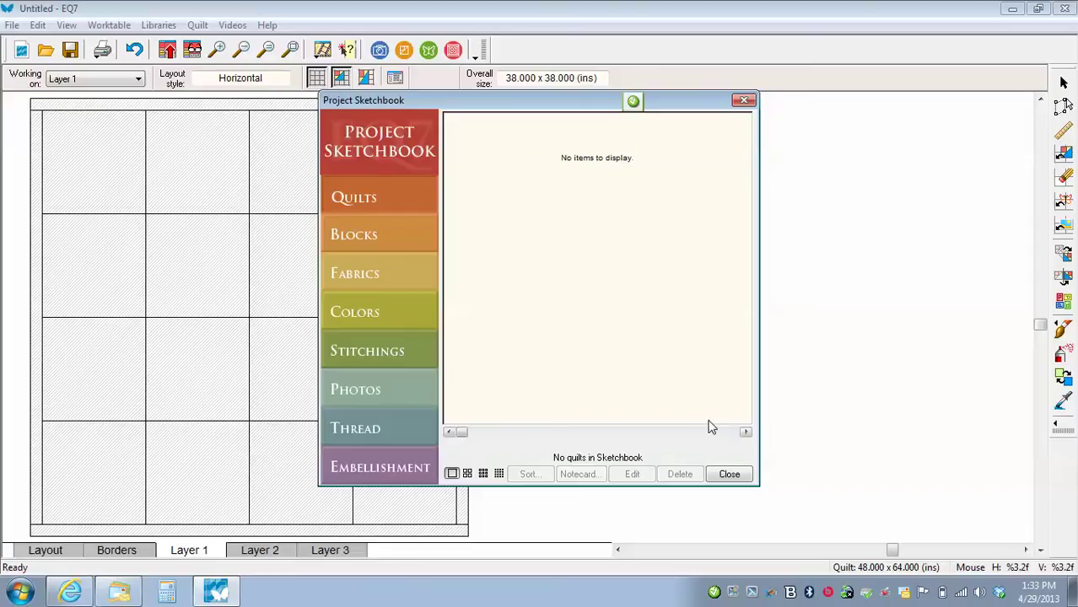
pyautogui.click(745, 102)
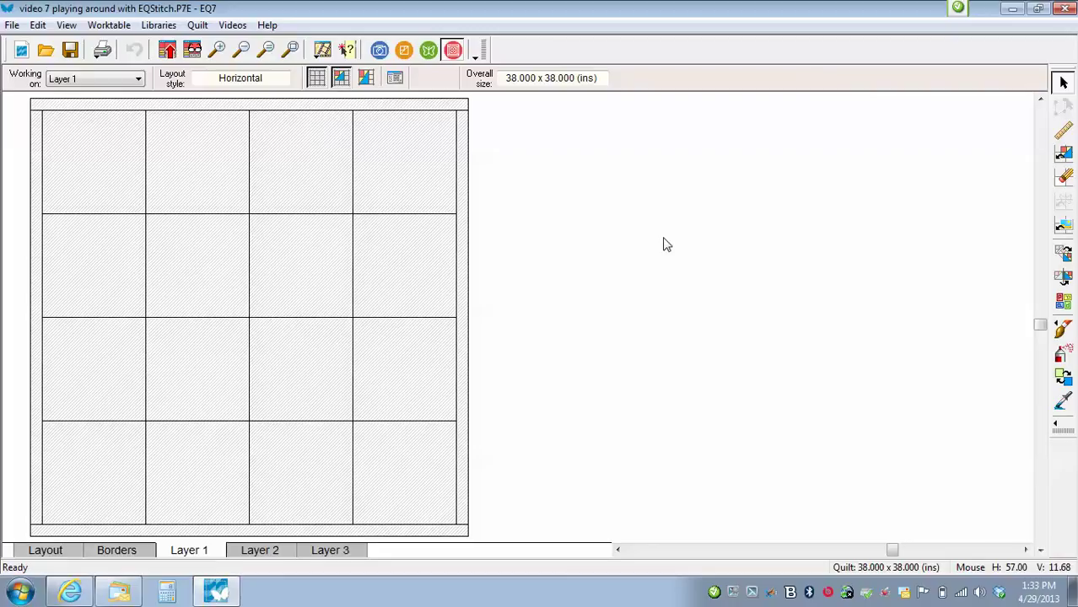
# Step: Start a new Machine Applique design on the stitching worktable
pyautogui.click(428, 50)
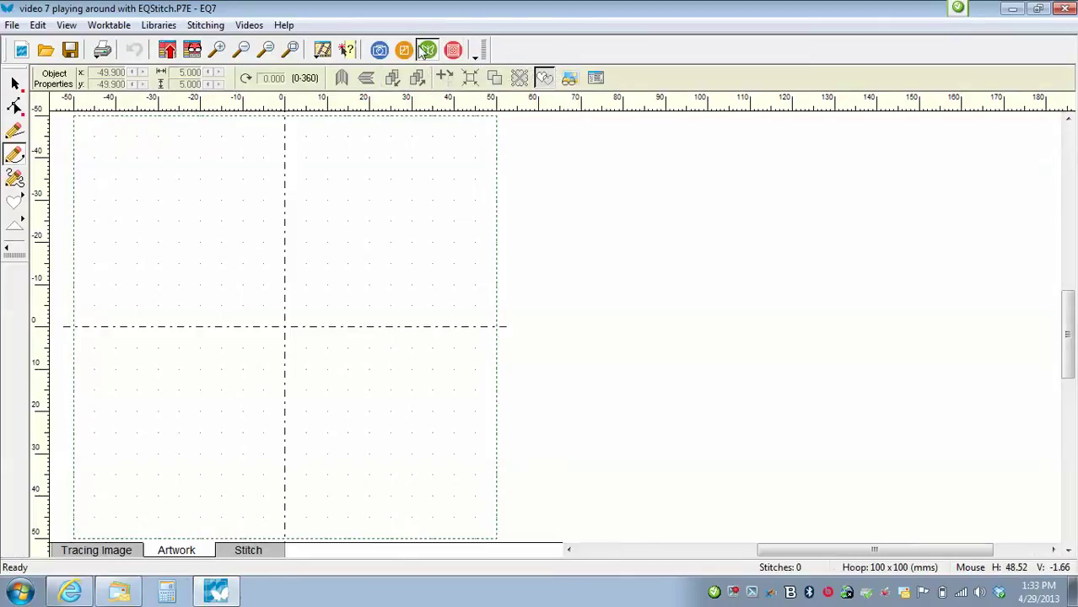
pyautogui.click(203, 25)
pyautogui.moveTo(203, 51)
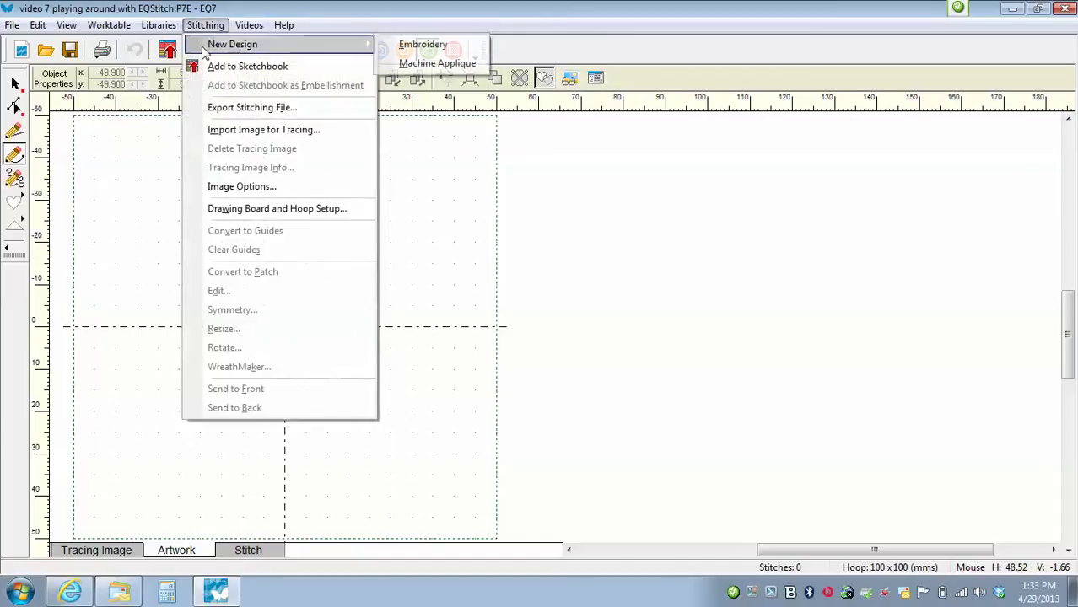
pyautogui.click(427, 64)
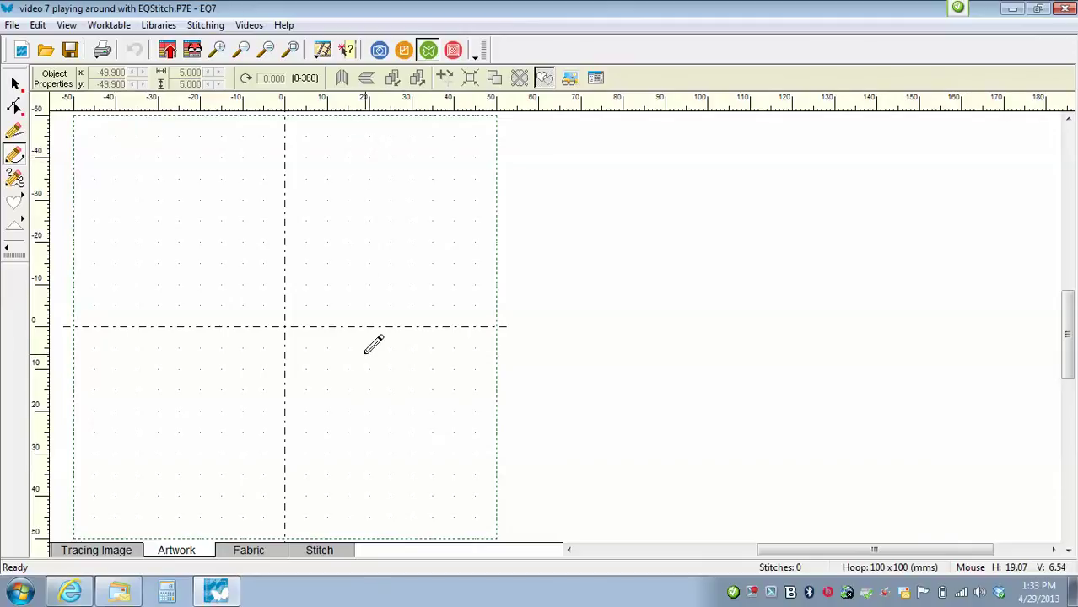
# Step: Set the drawing board's snap grid to display large grid dots
pyautogui.click(595, 79)
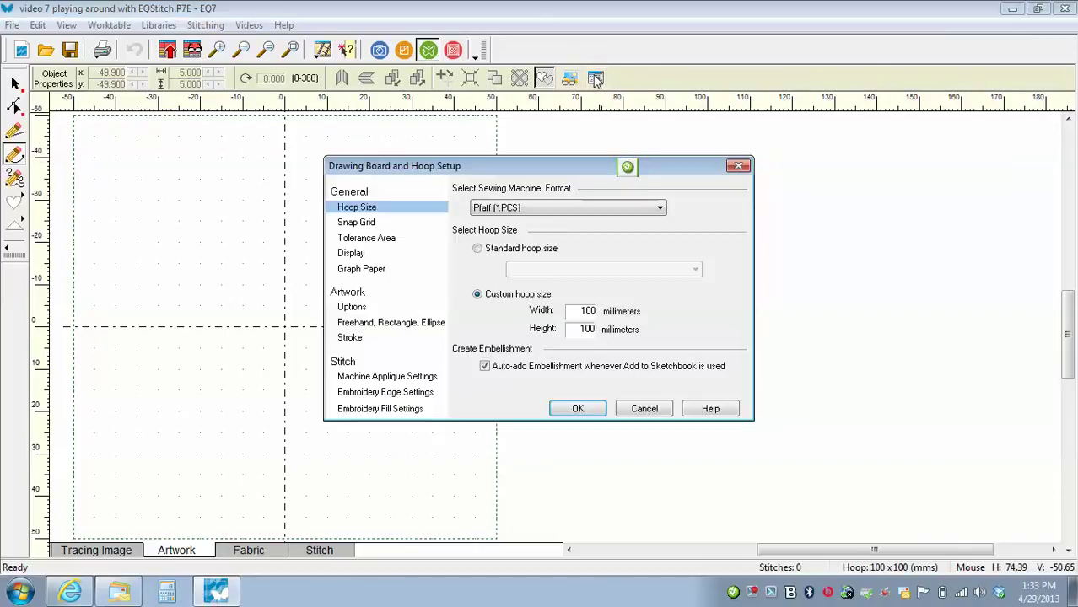
pyautogui.click(358, 223)
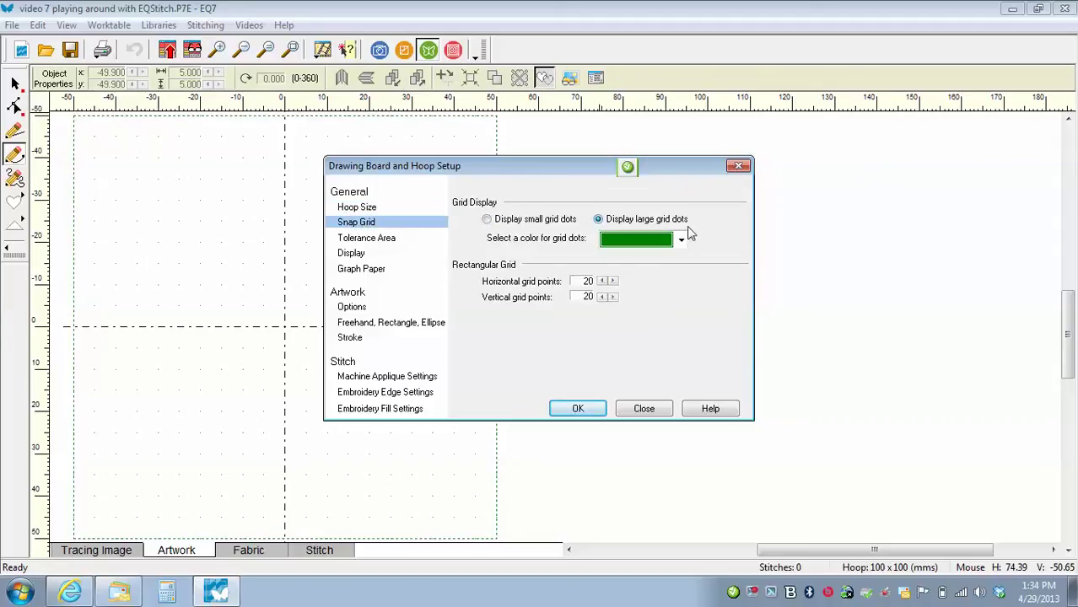
pyautogui.click(577, 409)
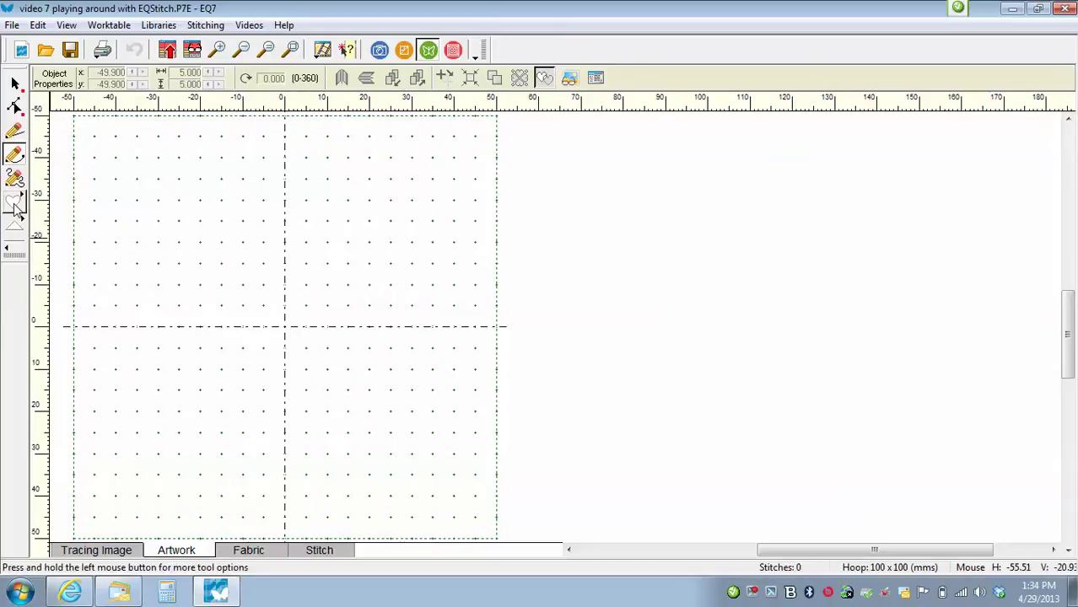
# Step: Draw a heart about 60.7 x 74.1 mm, centre it in the hoop and hide its auto fill
pyautogui.moveTo(15, 209); pyautogui.dragTo(83, 210)
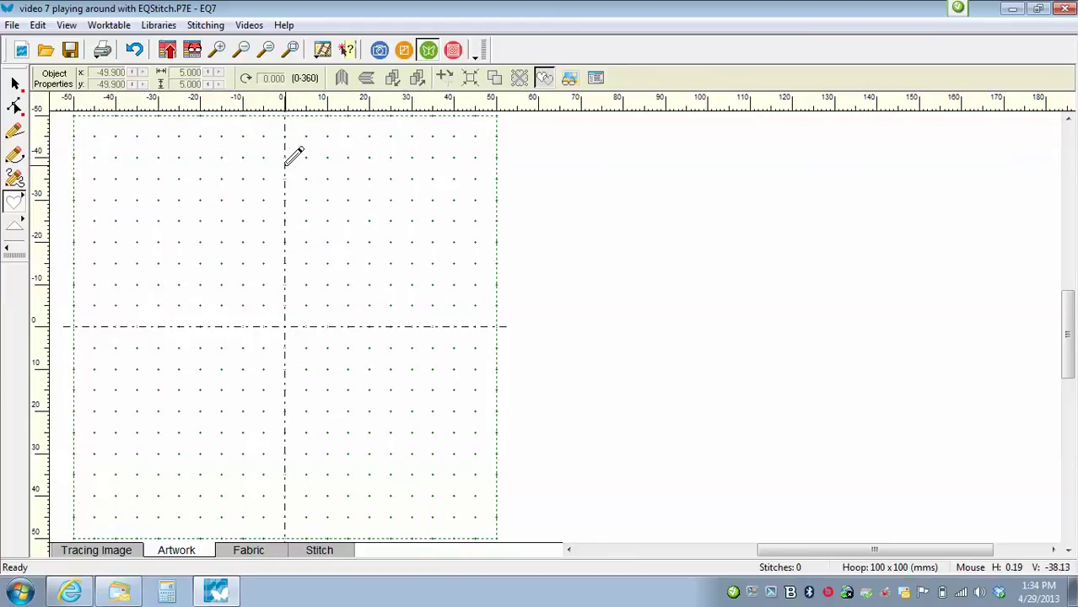
pyautogui.moveTo(286, 164); pyautogui.dragTo(284, 497)
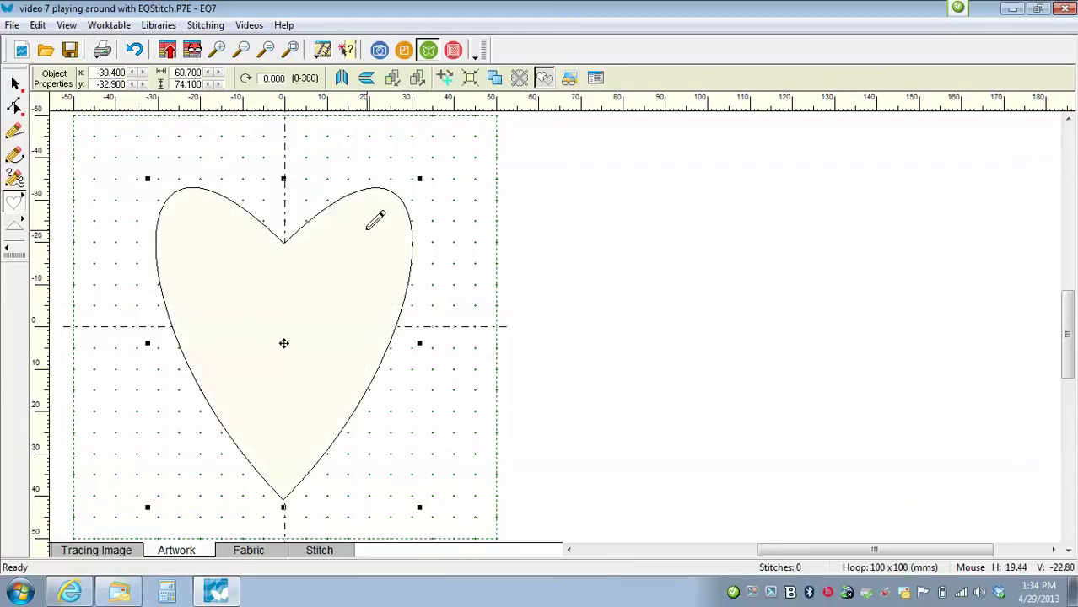
pyautogui.click(470, 78)
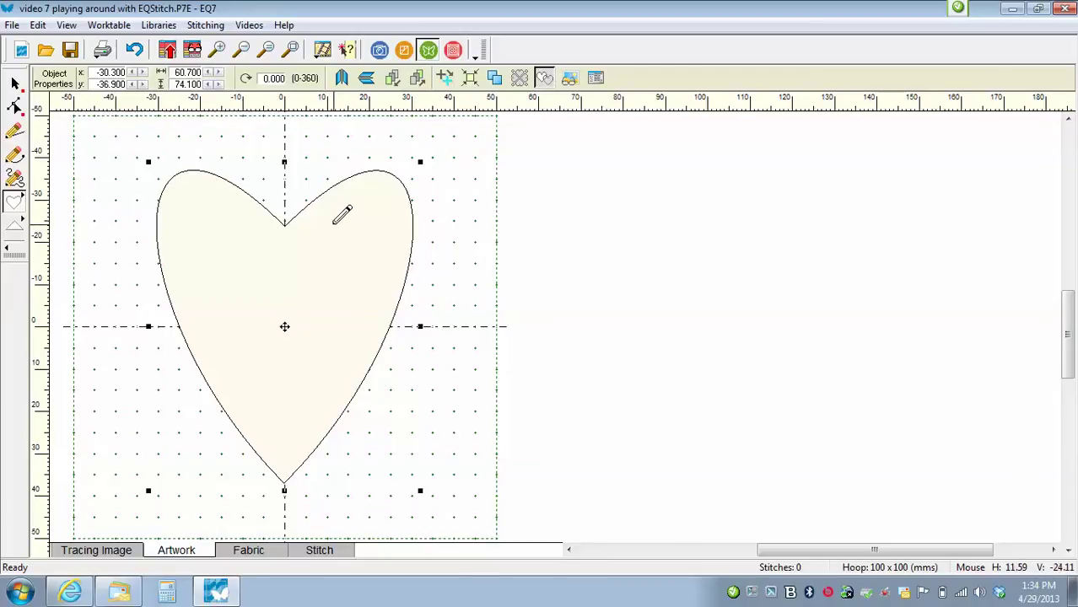
pyautogui.click(544, 78)
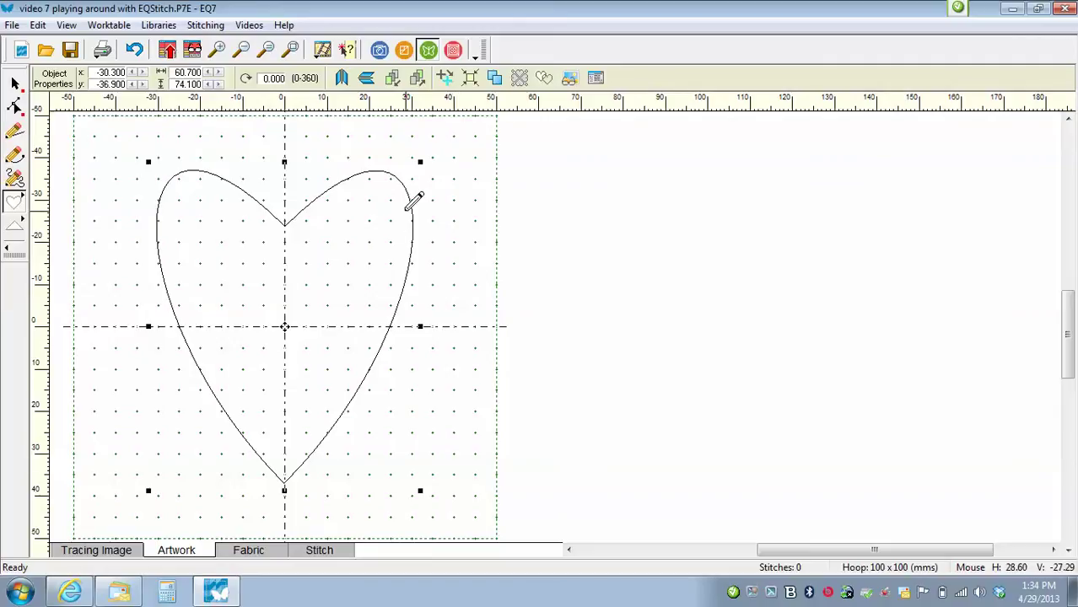
# Step: Fill the heart with light-blue fabric and preview its 1314-stitch applique border
pyautogui.click(247, 552)
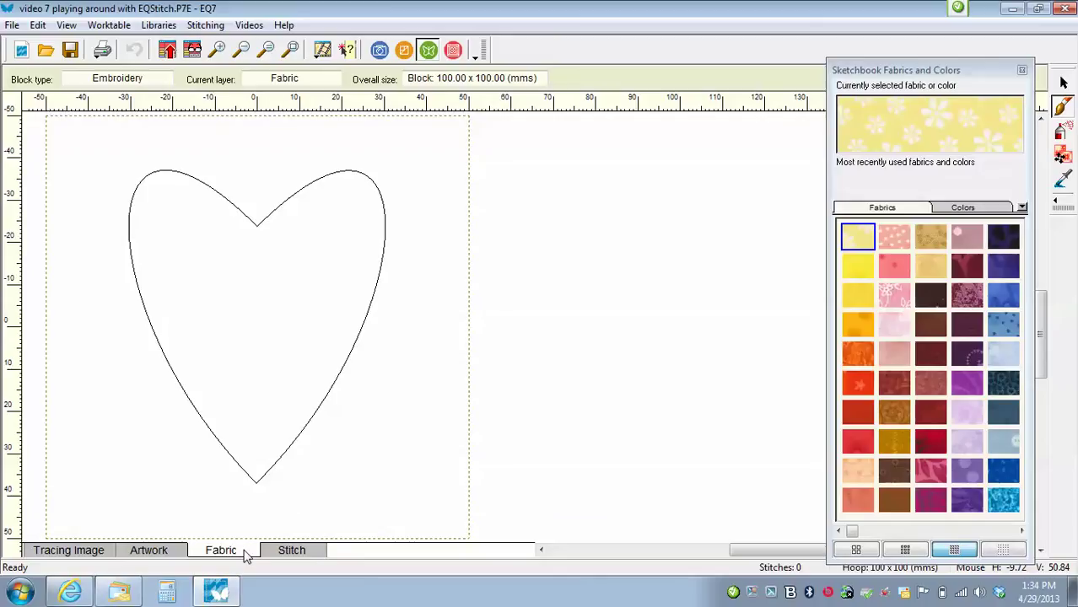
pyautogui.click(1004, 357)
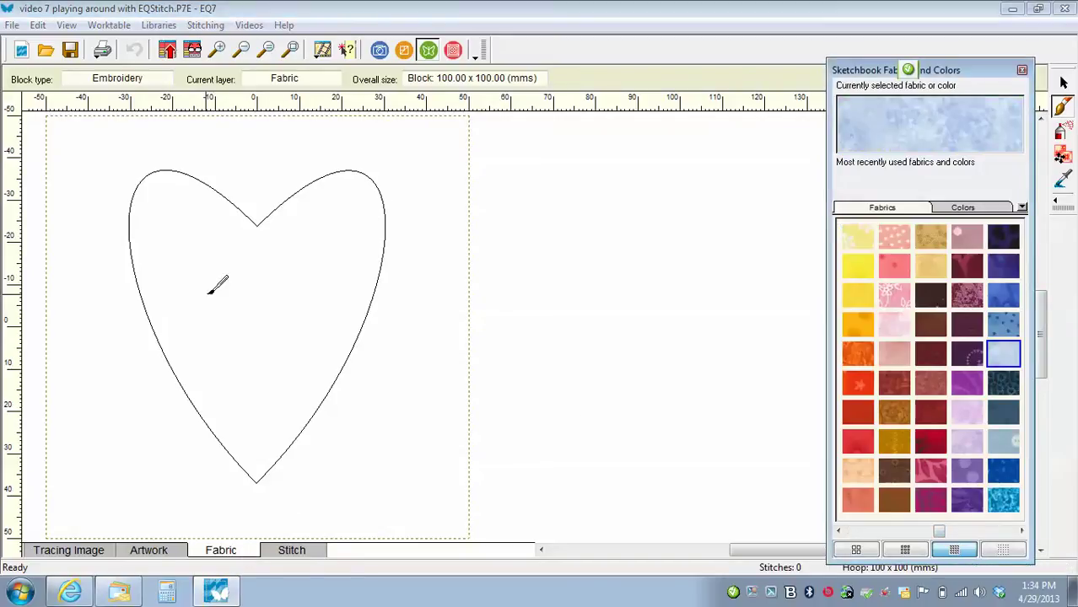
pyautogui.click(233, 286)
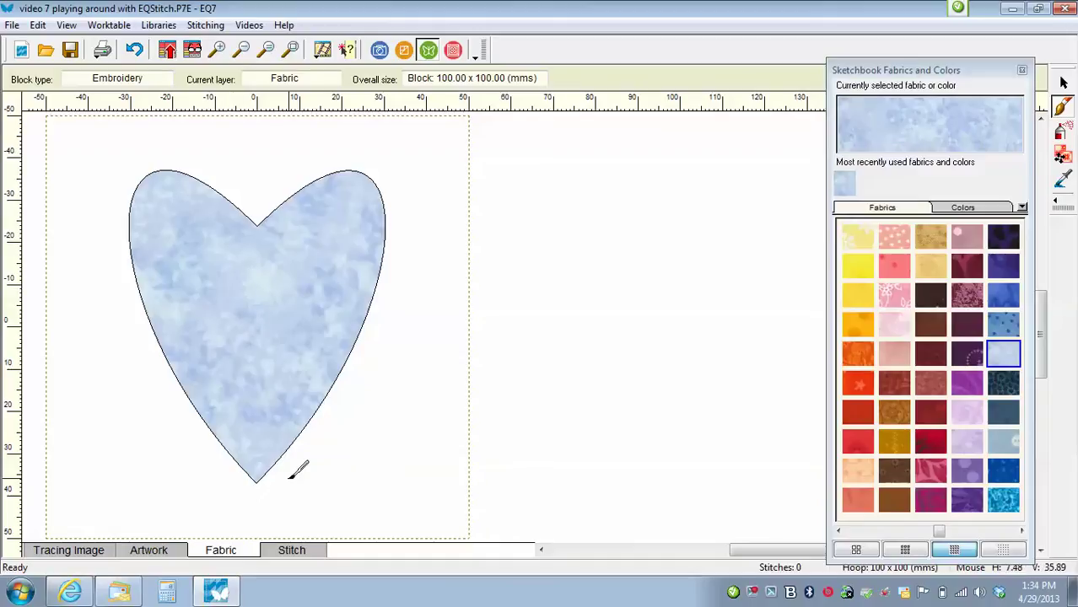
pyautogui.click(293, 555)
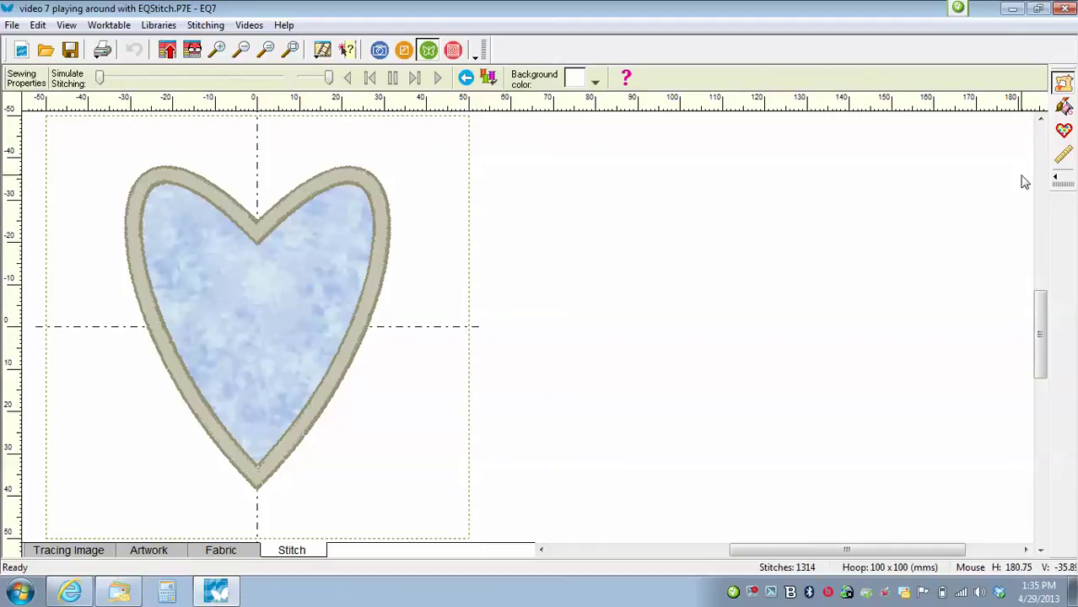
pyautogui.click(1062, 132)
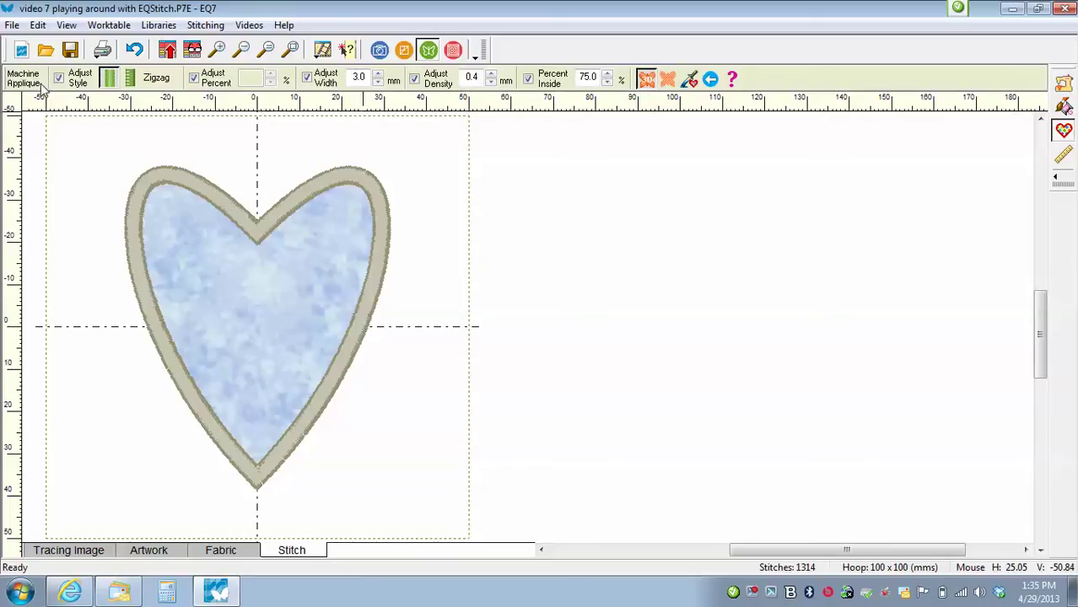
pyautogui.click(130, 79)
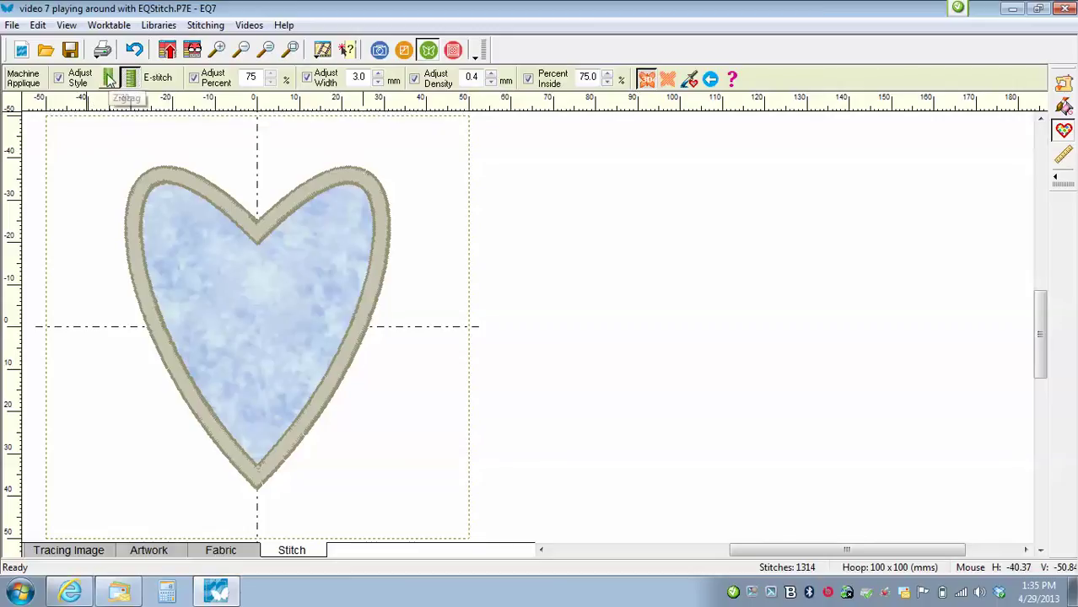
pyautogui.click(109, 78)
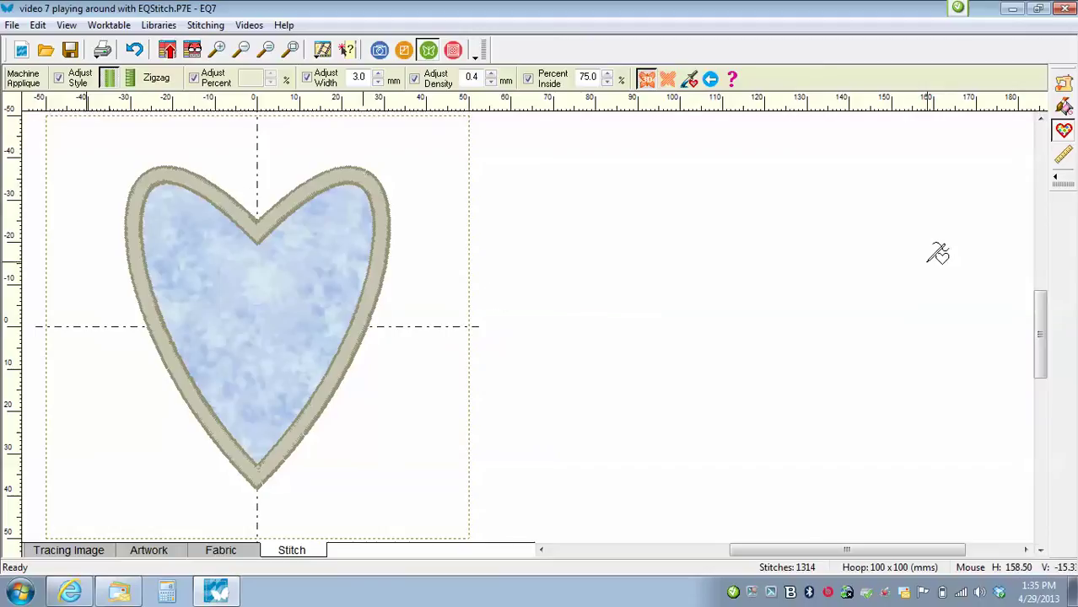
pyautogui.click(1065, 108)
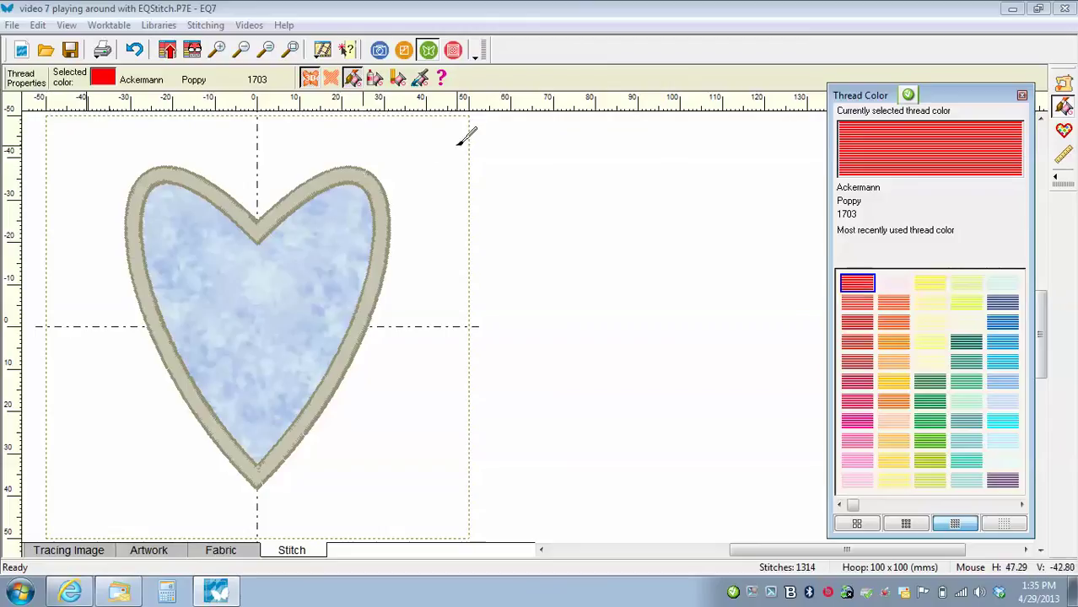
# Step: Recolour the heart's satin outline to red Ackermann Poppy 1703 thread
pyautogui.click(326, 175)
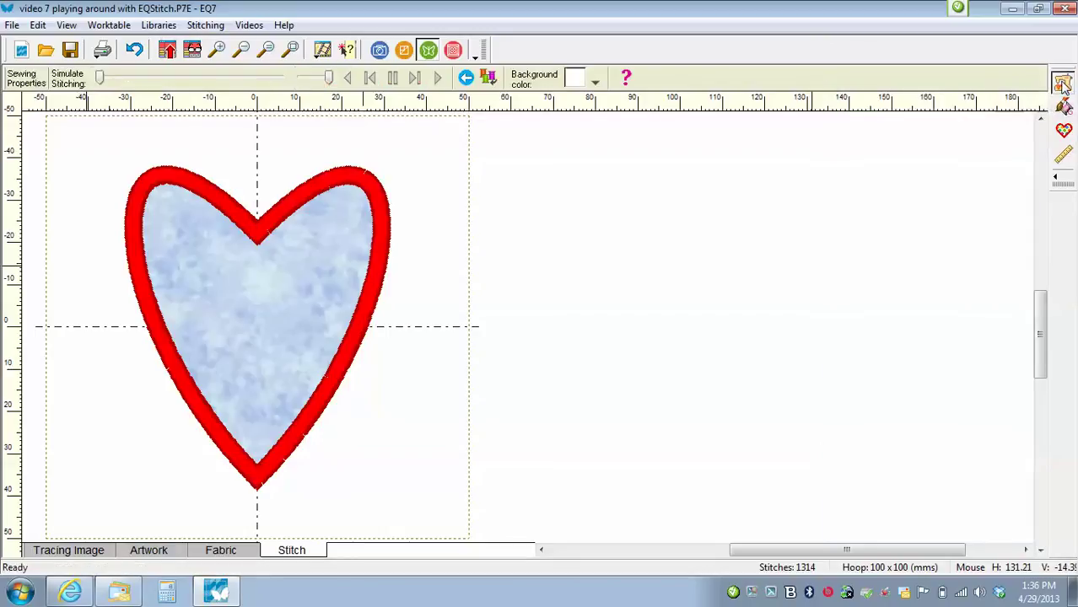
pyautogui.click(1063, 84)
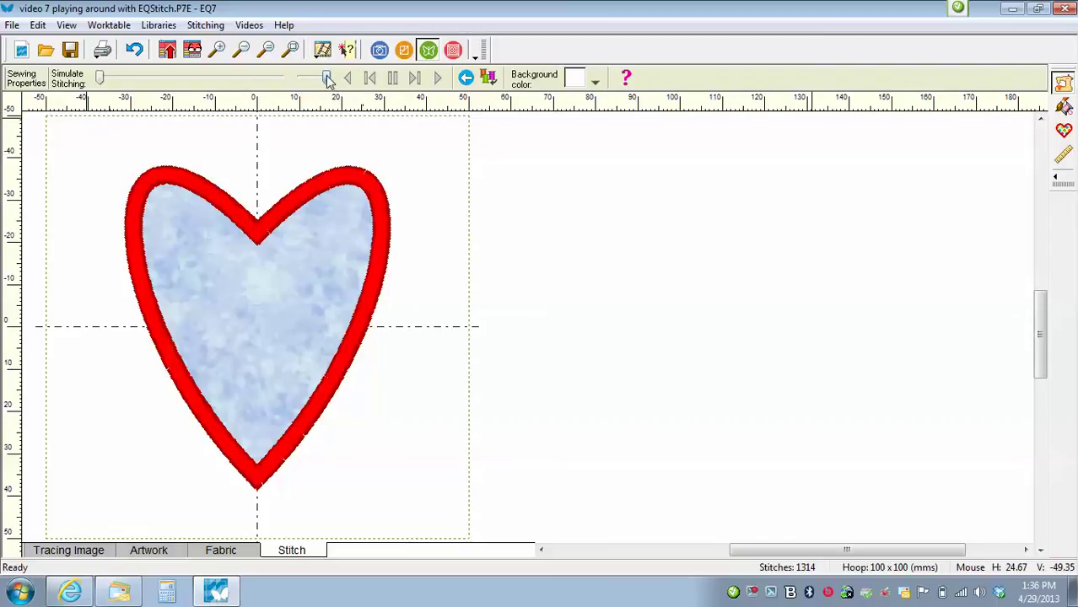
pyautogui.click(437, 78)
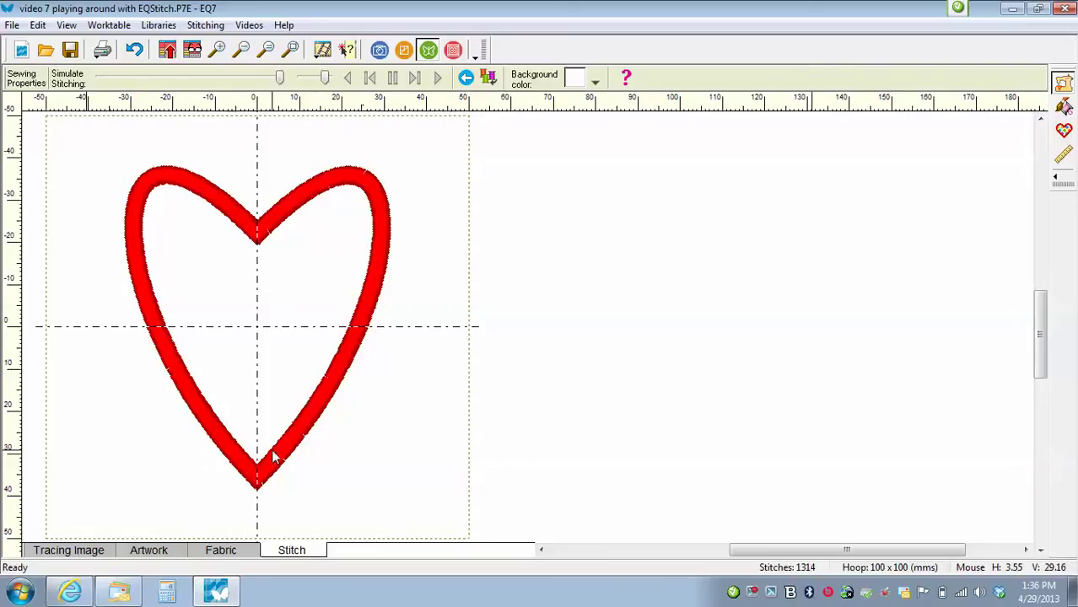
pyautogui.click(267, 49)
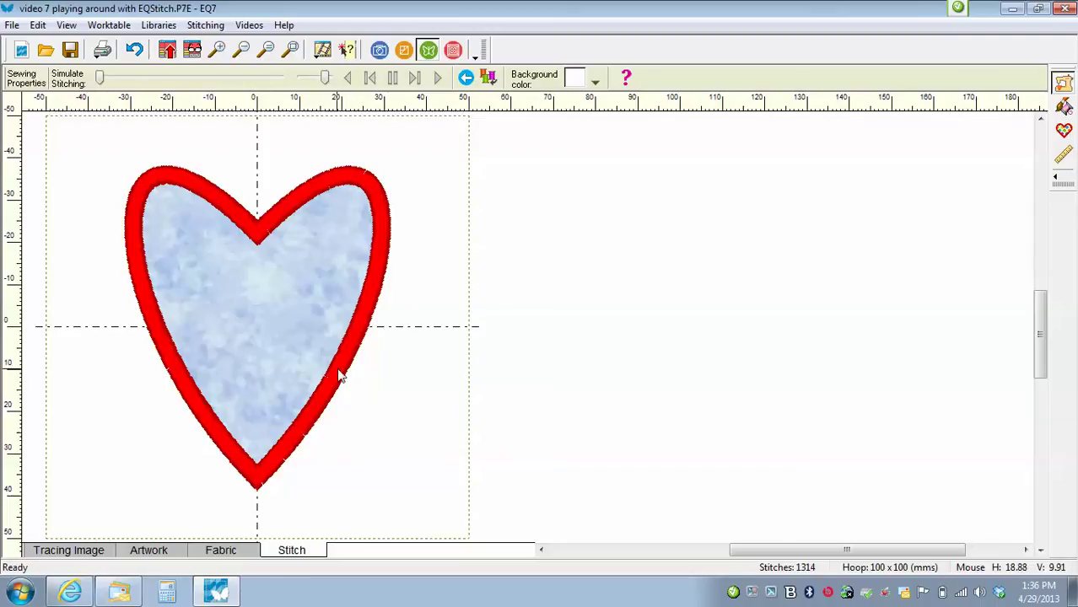
# Step: Add the design to the Sketchbook and switch the heart's edge to E-stitch, totalling 3004 stitches
pyautogui.click(168, 52)
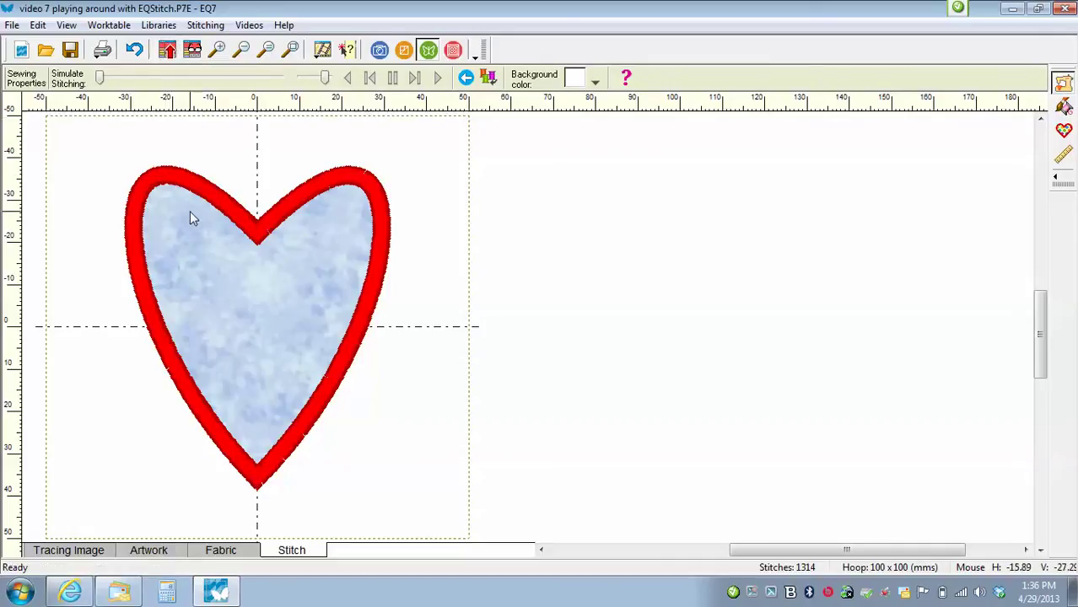
pyautogui.click(1064, 132)
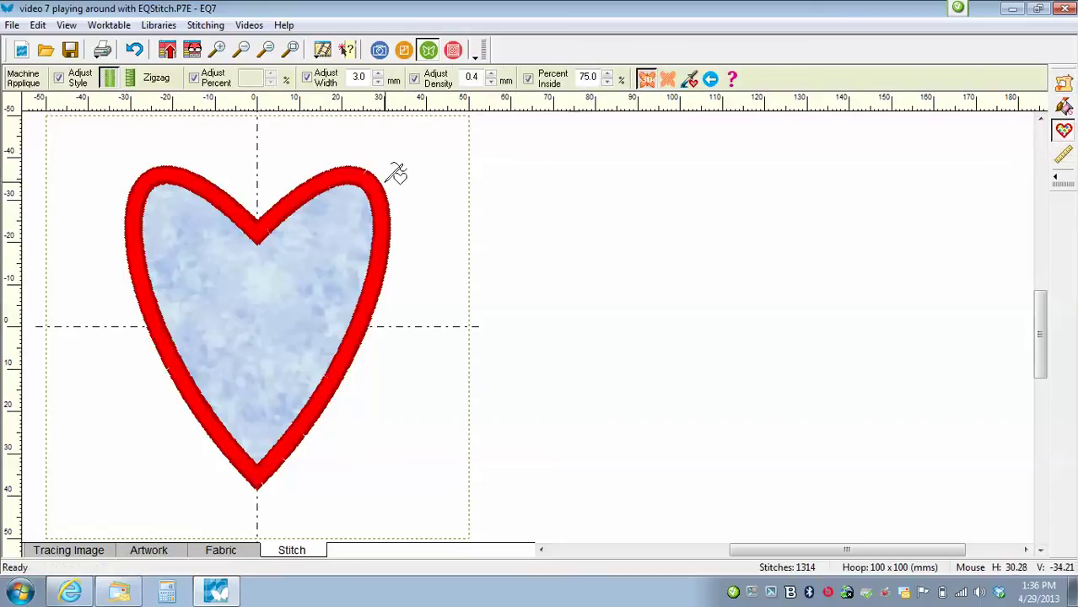
pyautogui.click(131, 78)
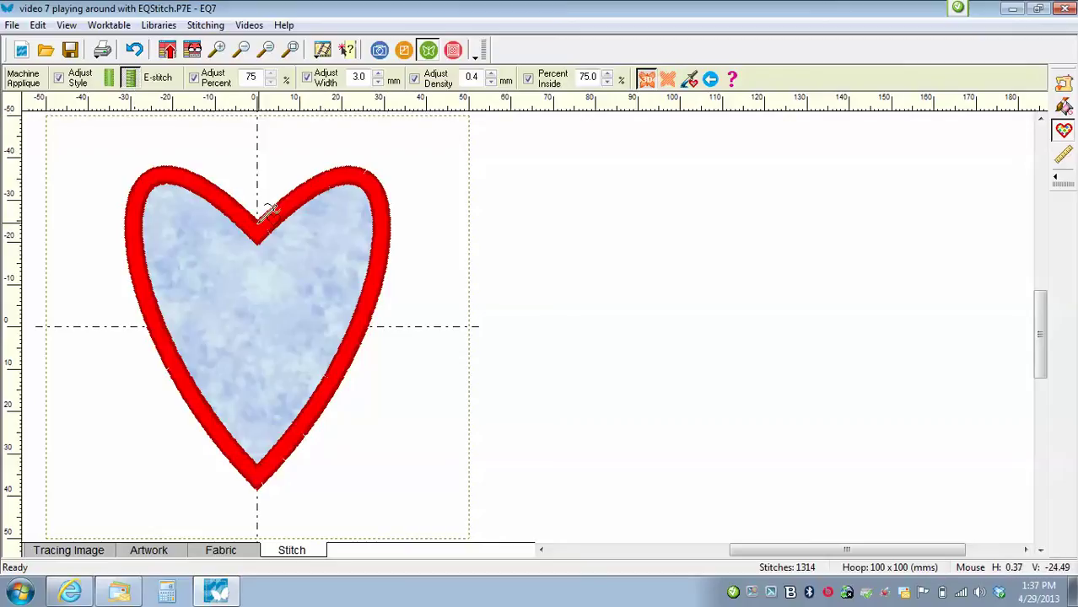
pyautogui.click(318, 183)
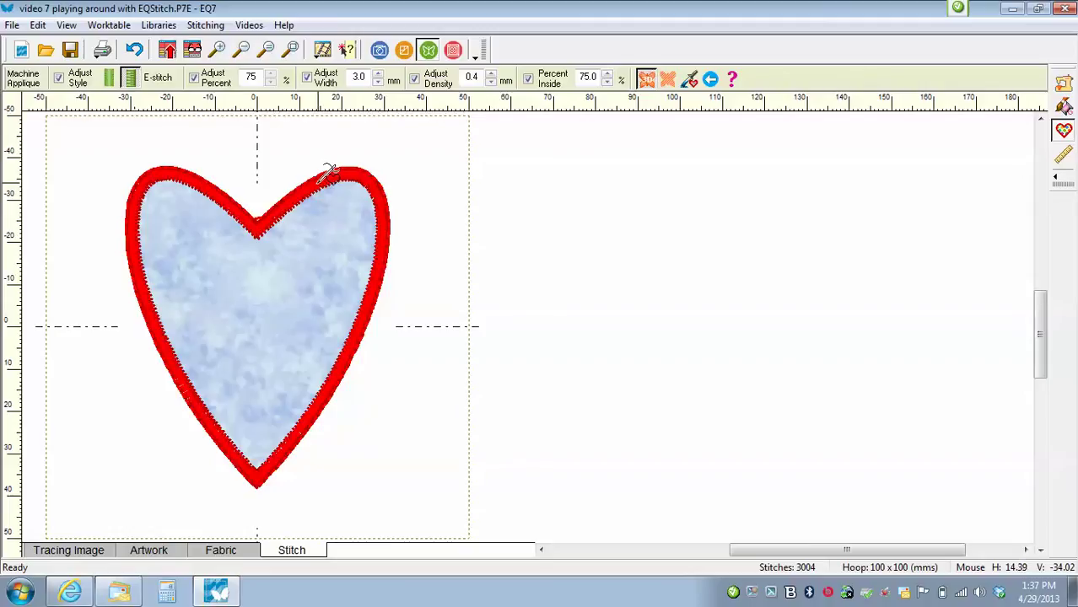
# Step: Zoom in to inspect the E-stitch on the heart's left edge, then fit the worktable
pyautogui.click(218, 51)
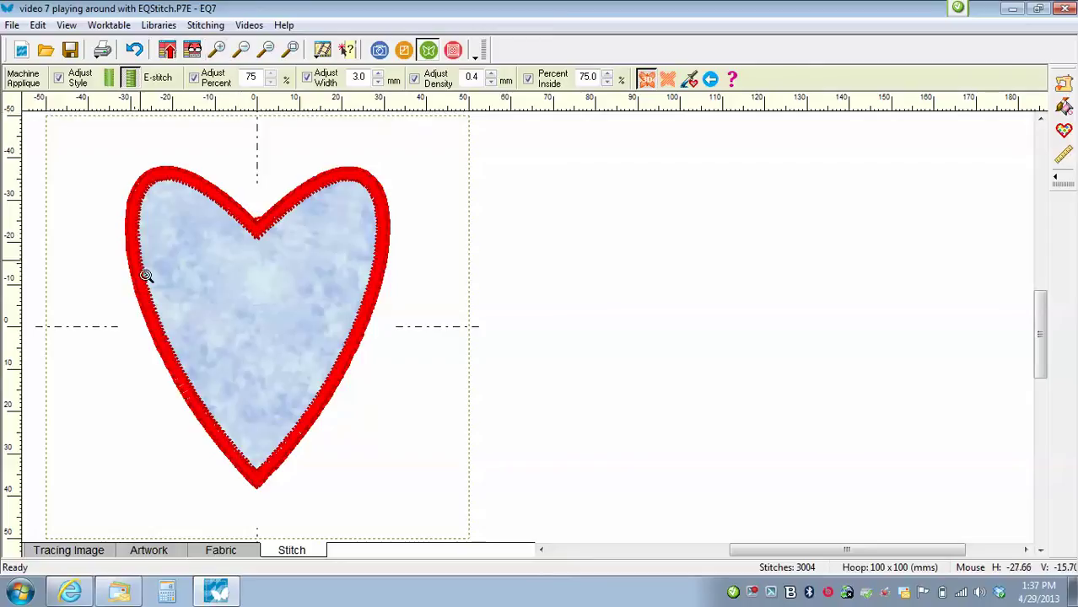
pyautogui.moveTo(84, 225); pyautogui.dragTo(175, 315)
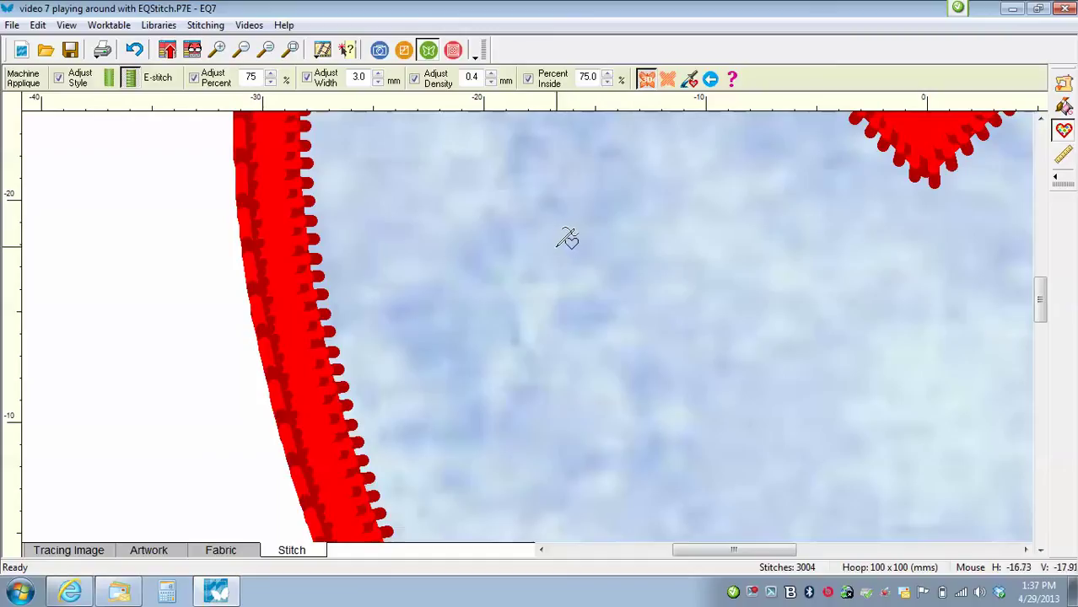
pyautogui.click(290, 49)
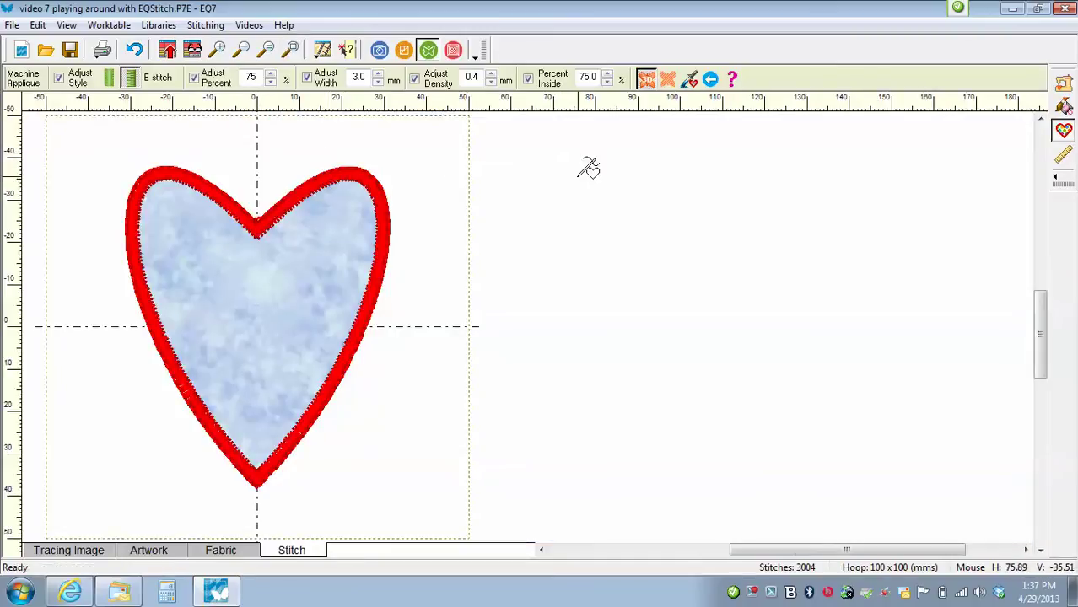
# Step: Play the stitch-out simulation of the E-stitch heart edge and advance it around the heart
pyautogui.click(1062, 101)
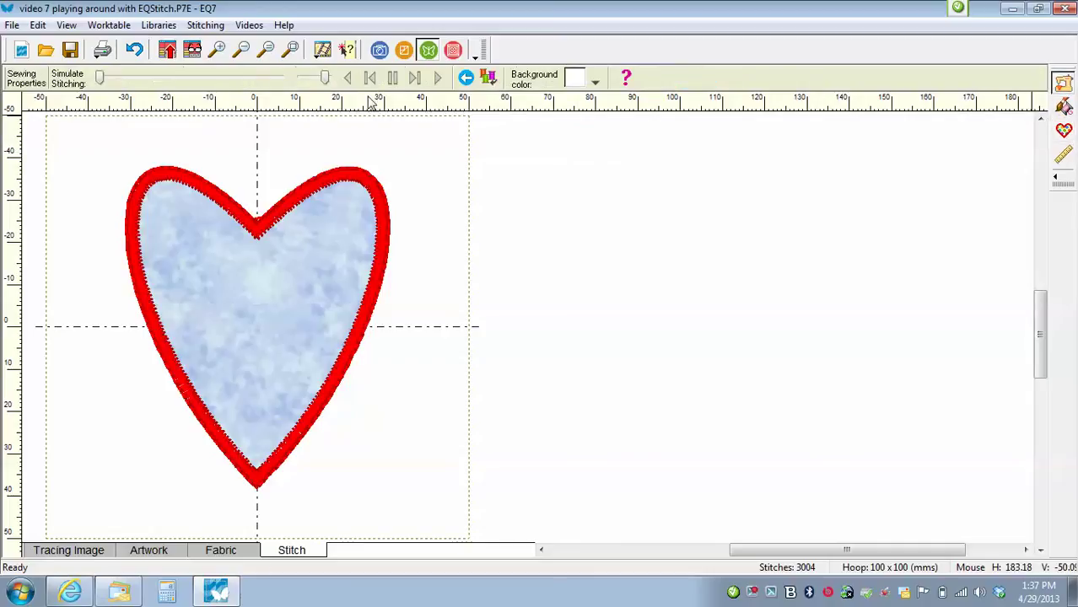
pyautogui.click(439, 77)
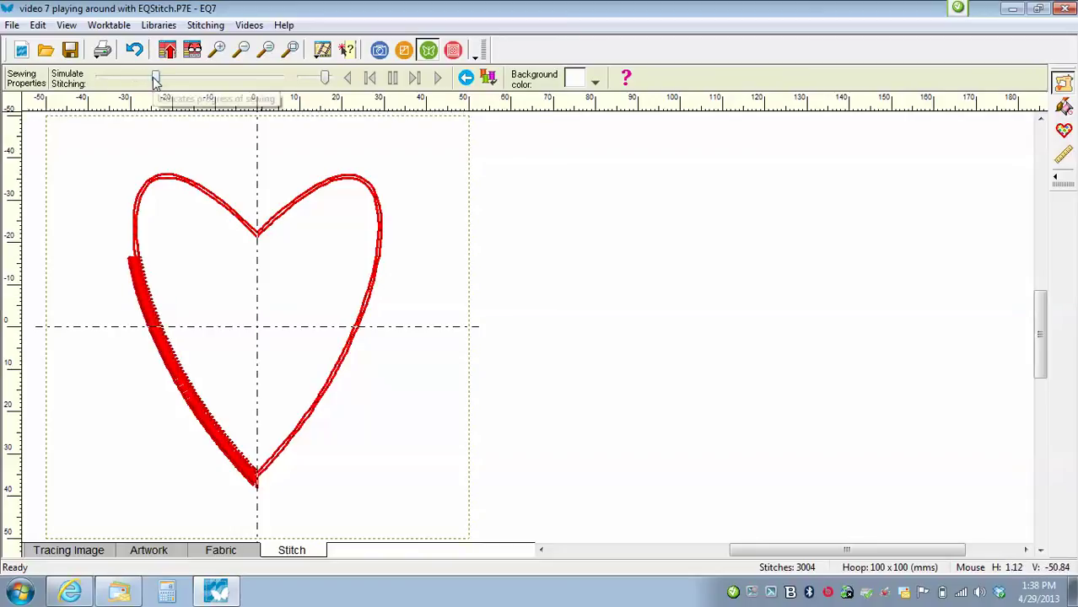
pyautogui.moveTo(161, 79); pyautogui.dragTo(327, 82)
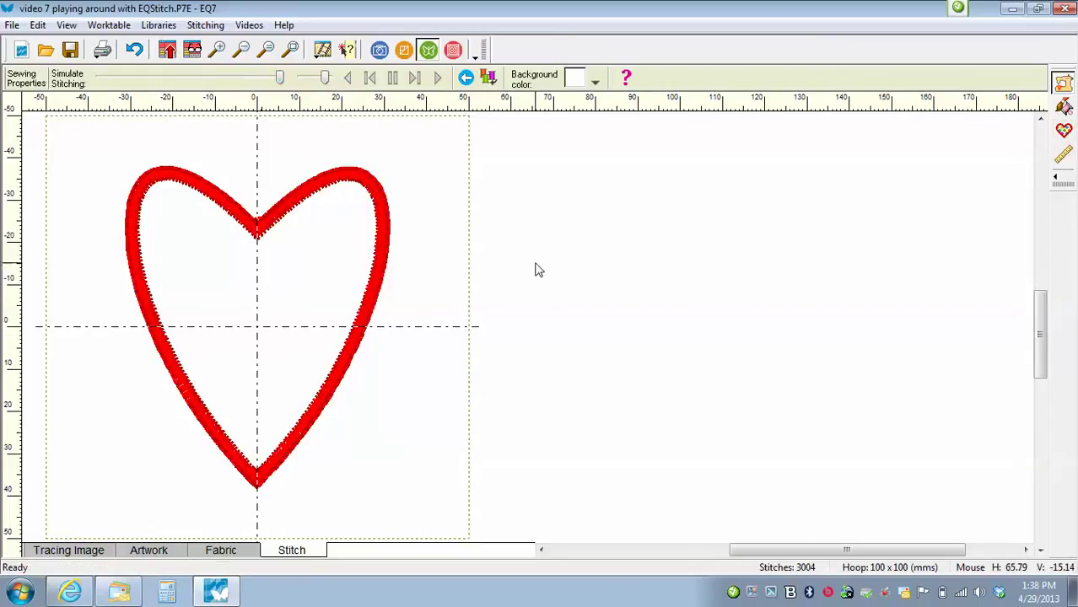
pyautogui.click(1064, 131)
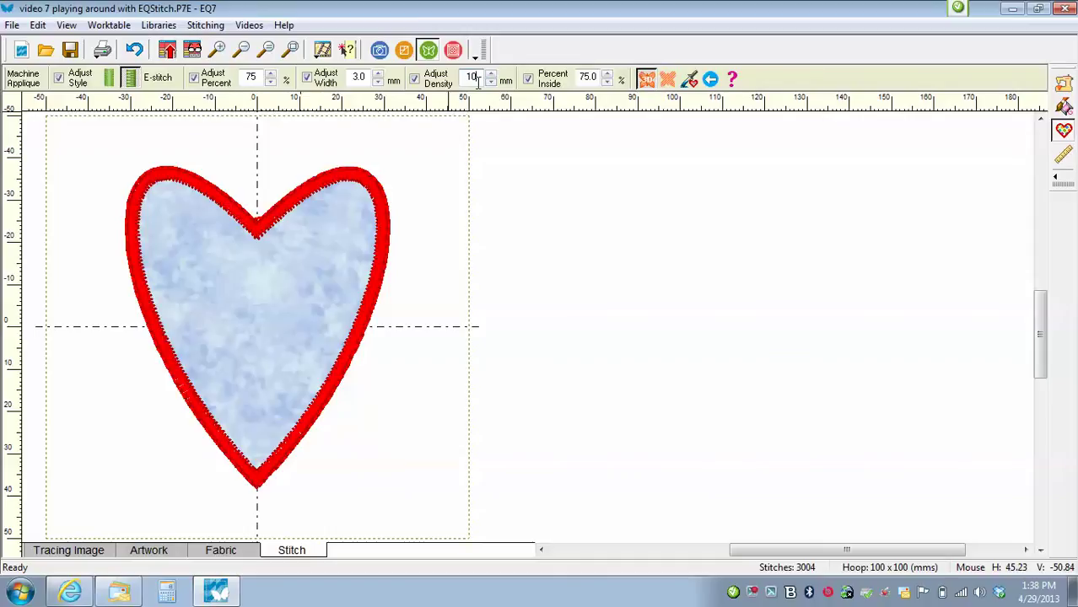
# Step: Apply the 10.0 mm density E-stitch edge to the heart, dropping it to 1184 stitches
pyautogui.click(138, 266)
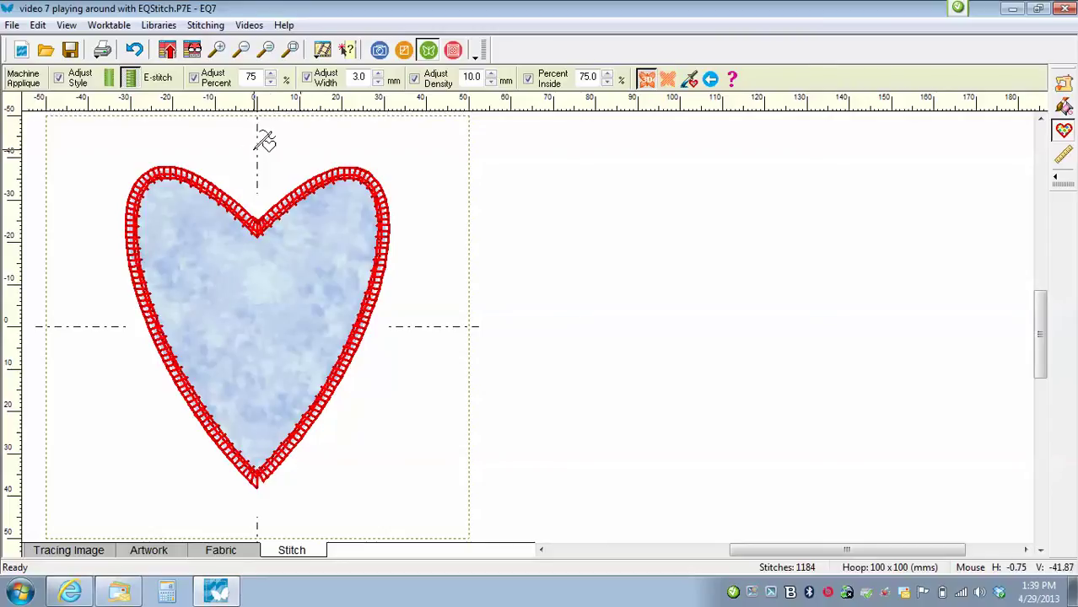
# Step: Zoom in on the heart's left edge and restitch it with a new E-stitch Adjust Percent value
pyautogui.click(216, 49)
pyautogui.moveTo(110, 303); pyautogui.dragTo(209, 393)
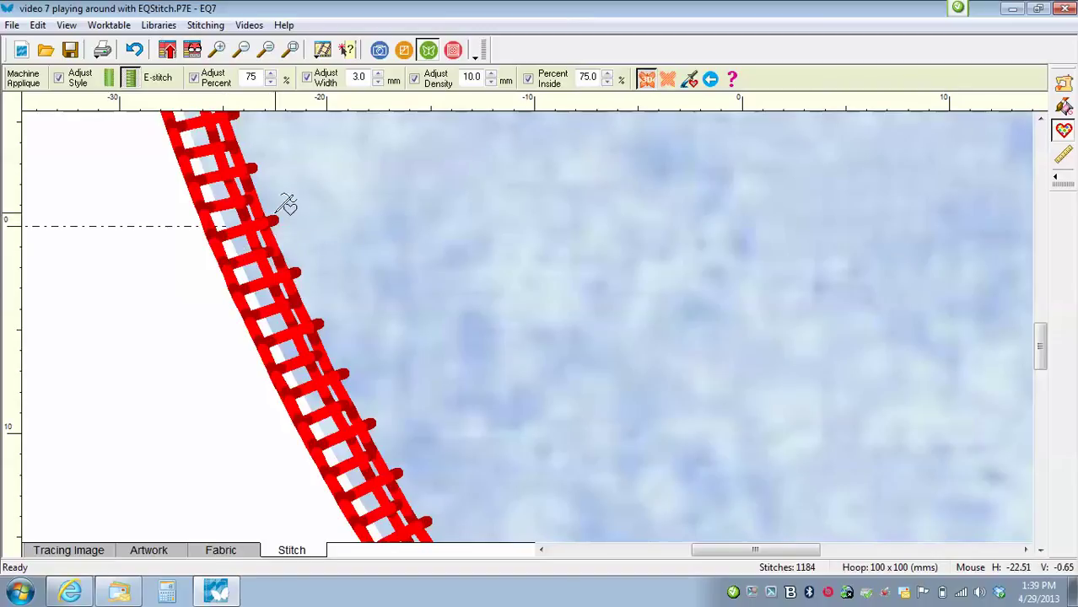
pyautogui.doubleClick(242, 76)
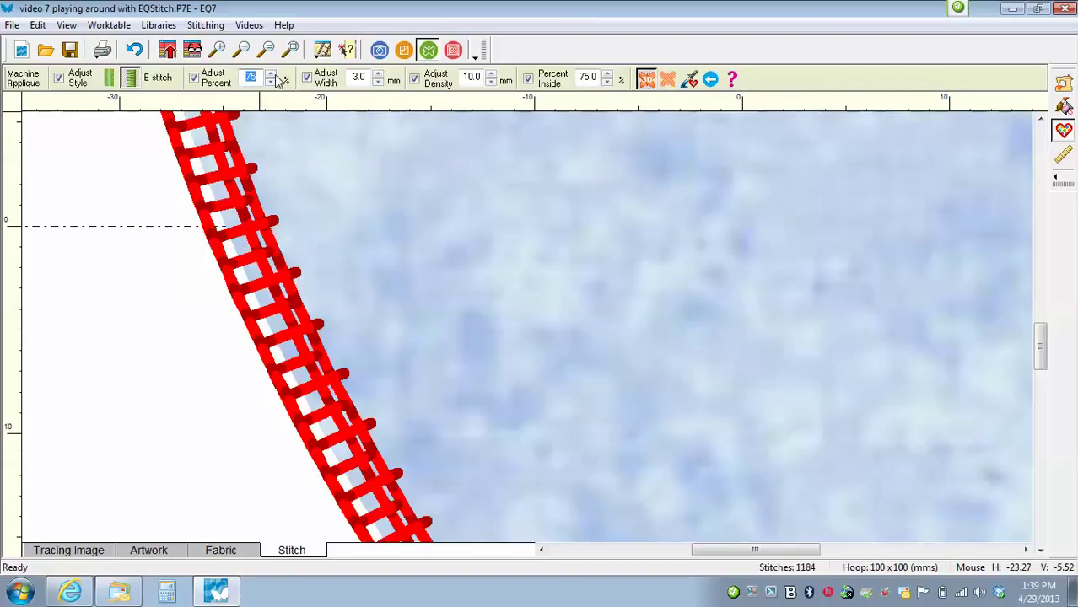
pyautogui.write('100')
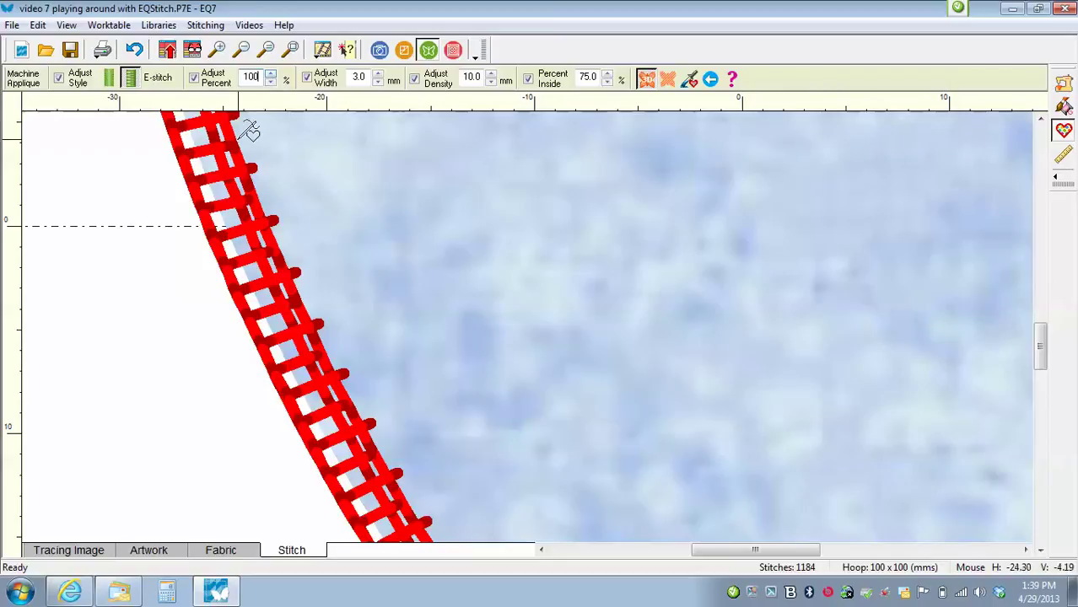
pyautogui.press('Return')
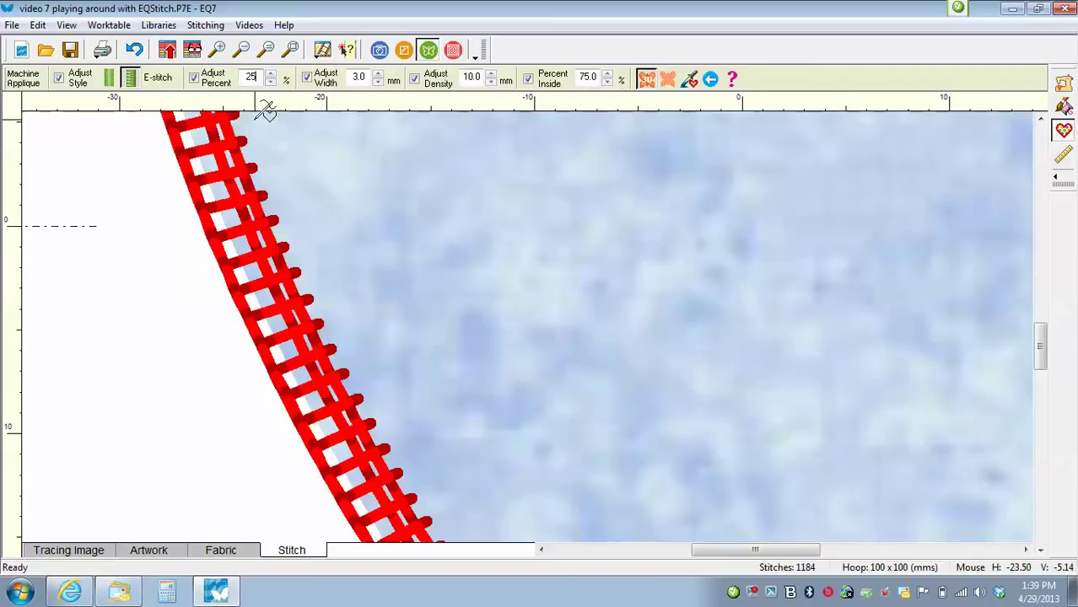
pyautogui.click(230, 174)
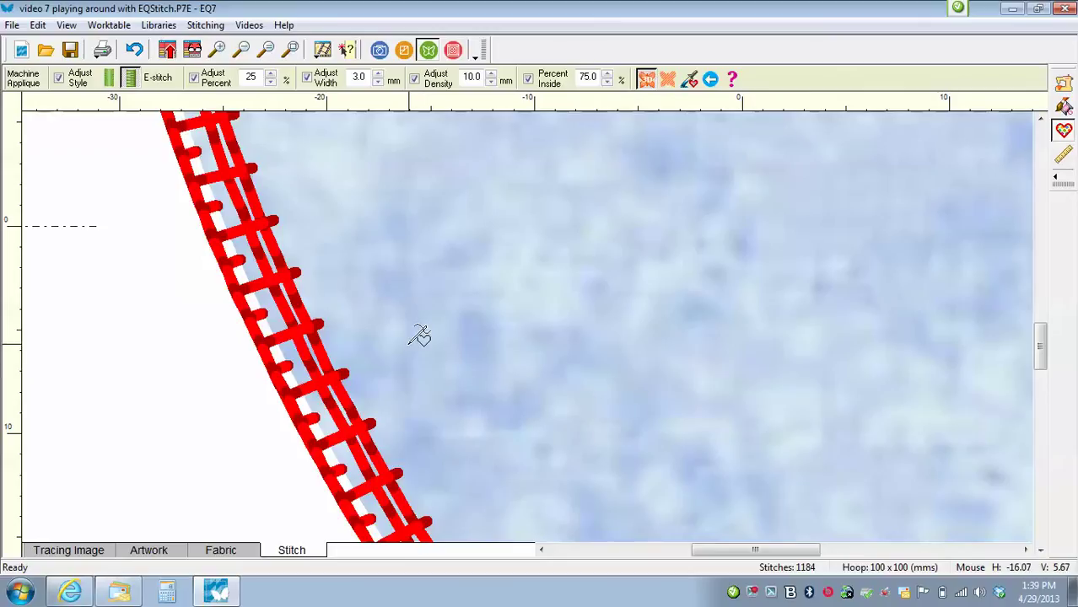
pyautogui.click(131, 79)
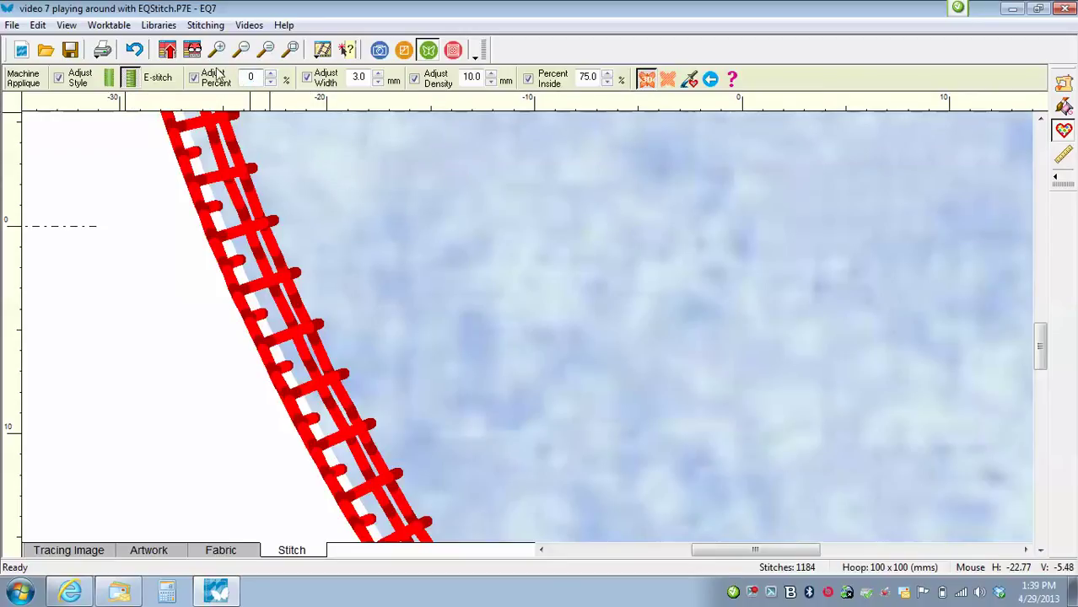
# Step: Restitch the heart edge at Adjust Percent 0, then at 99 Percent Inside (1206 stitches)
pyautogui.click(196, 175)
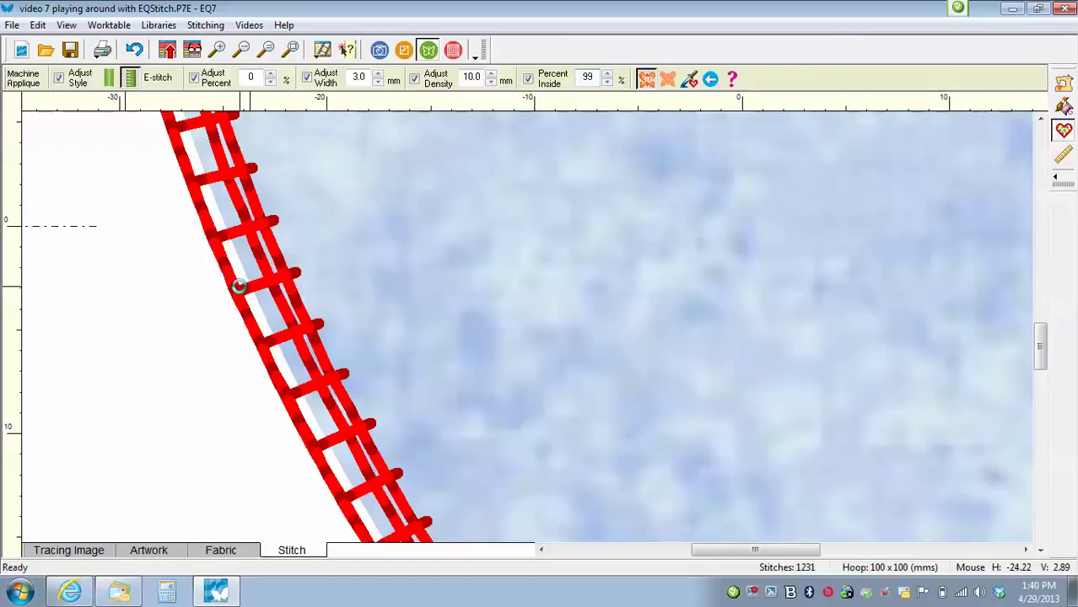
pyautogui.click(239, 287)
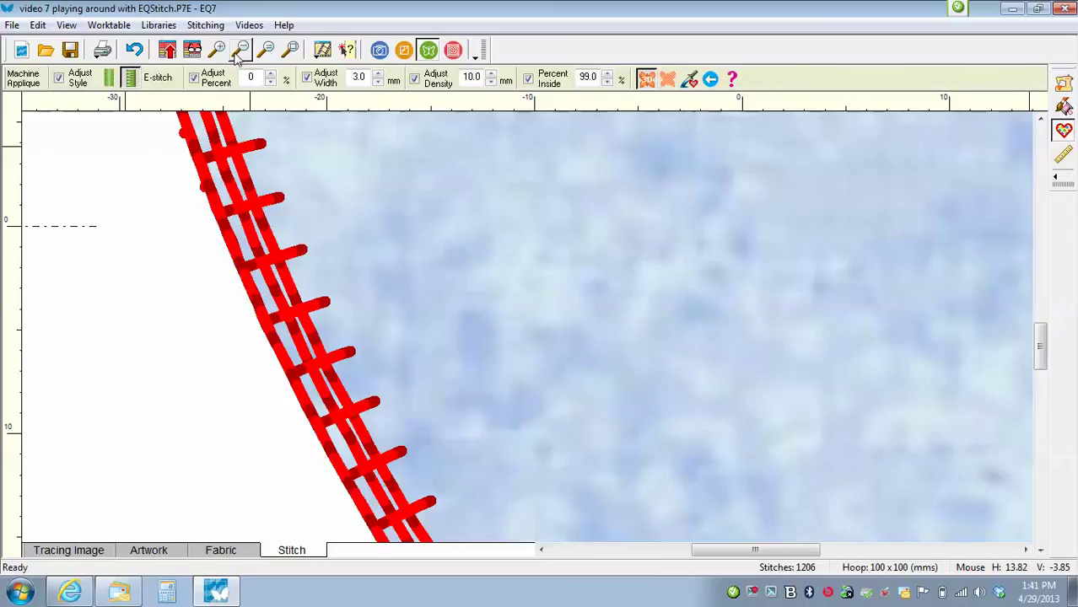
# Step: Fit the whole red E-stitched heart on the worktable view
pyautogui.click(290, 50)
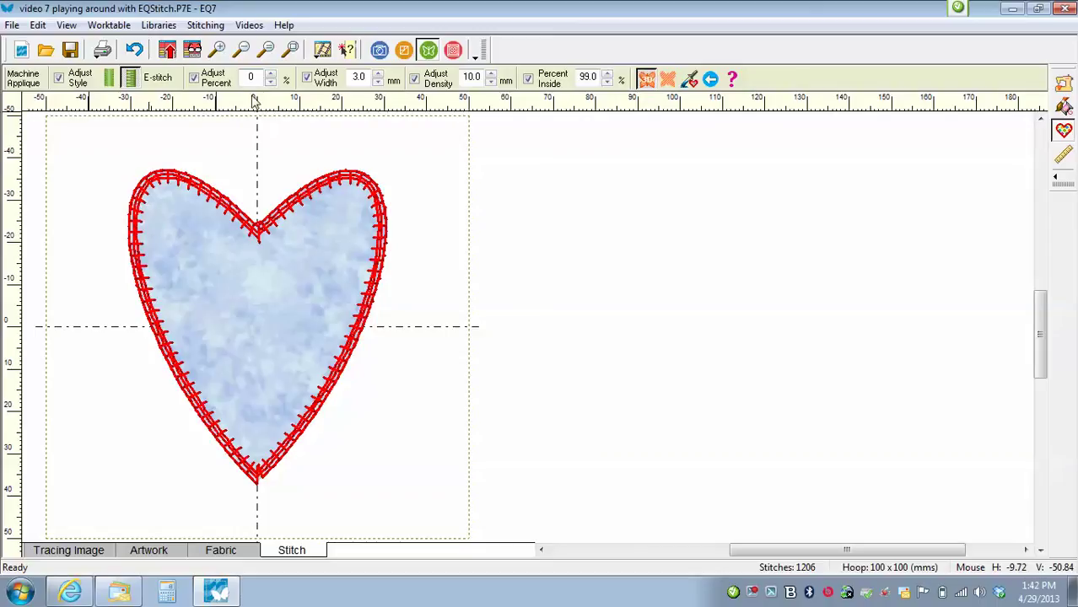
# Step: Re-stitch the heart's edge as a 4.0 mm zigzag satin, 0.4 mm density, 75 percent inside
pyautogui.click(109, 78)
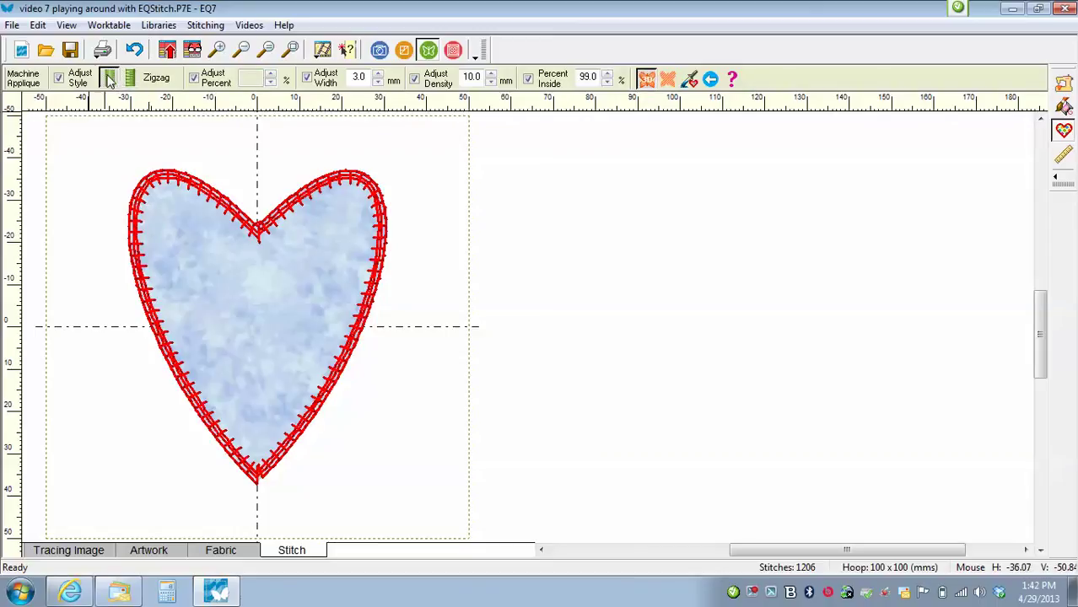
pyautogui.click(348, 167)
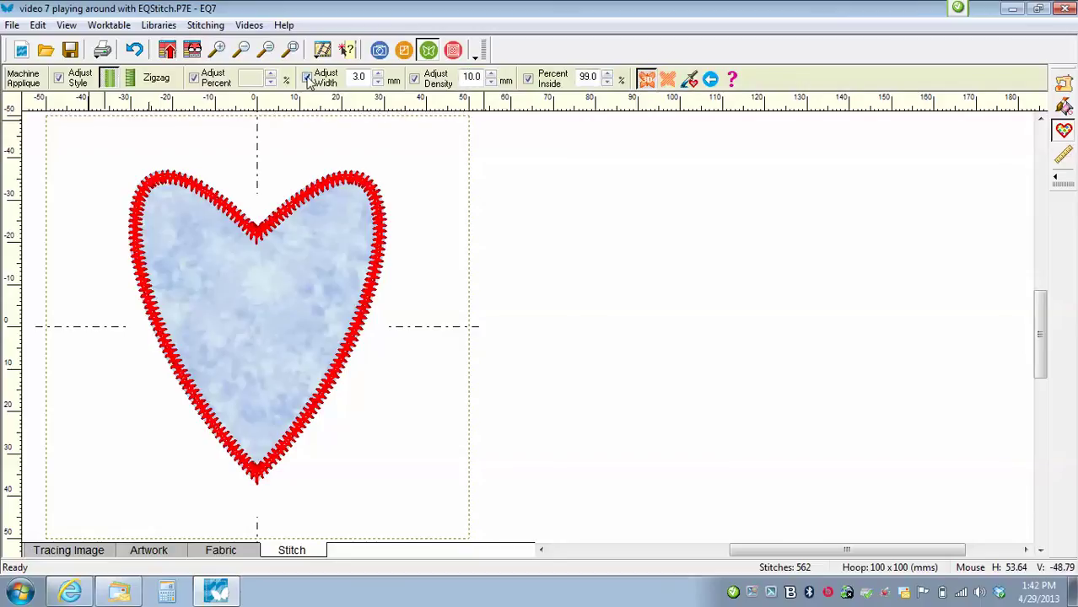
pyautogui.click(692, 84)
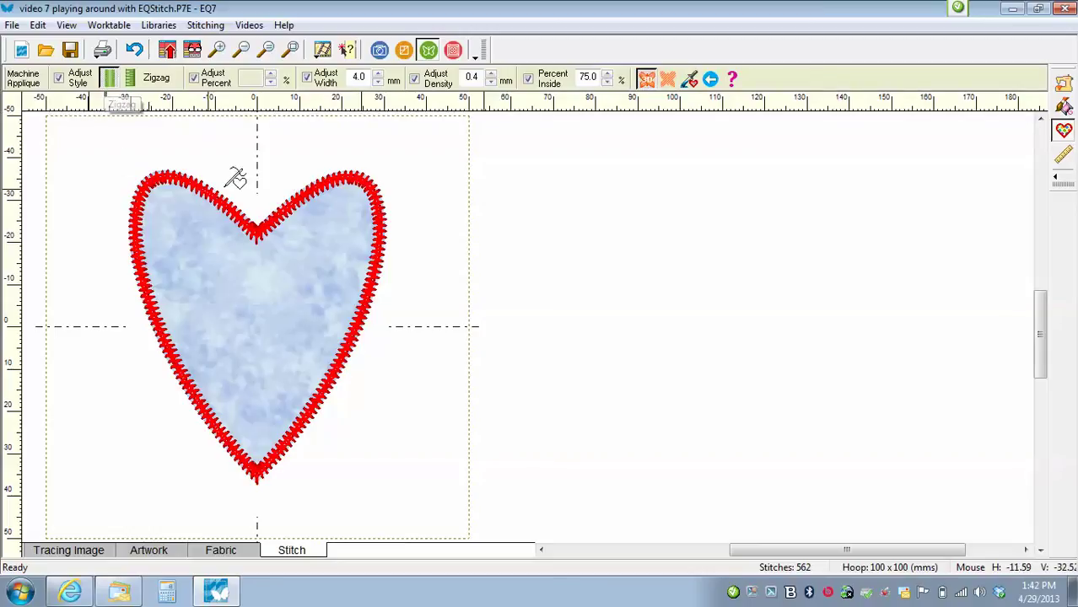
pyautogui.click(353, 166)
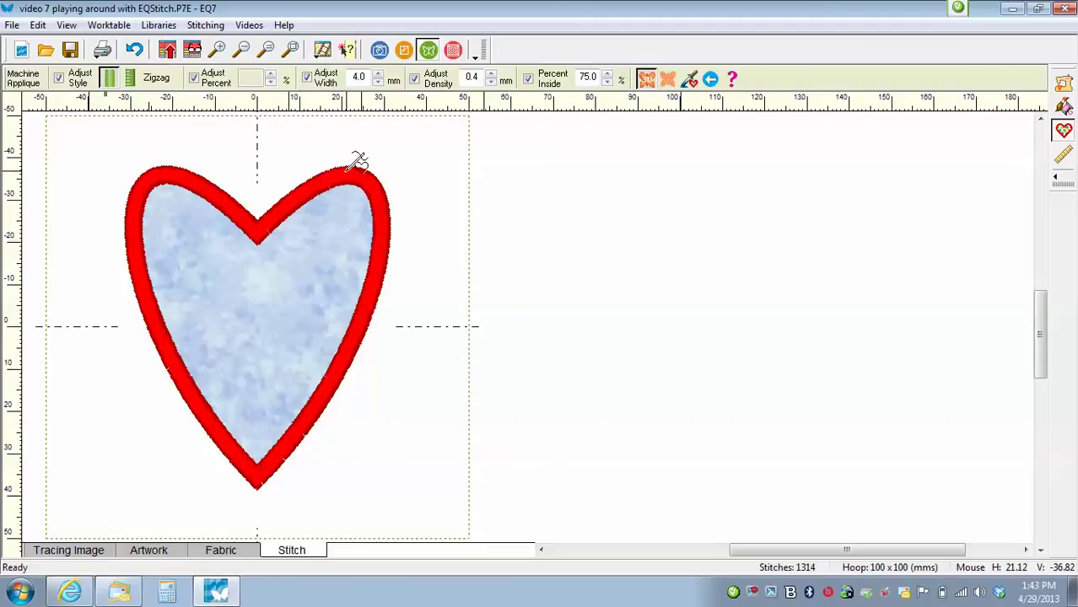
# Step: Set the zigzag Adjust Width to 0.2 mm so the heart's edge becomes a thin line
pyautogui.click(109, 79)
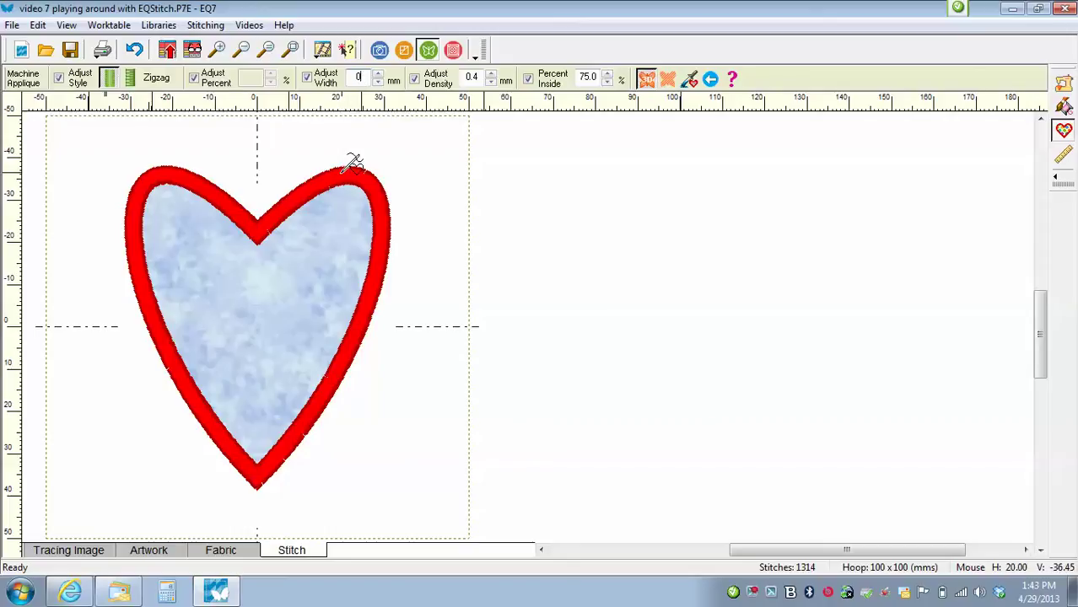
pyautogui.write('.2')
pyautogui.press('Return')
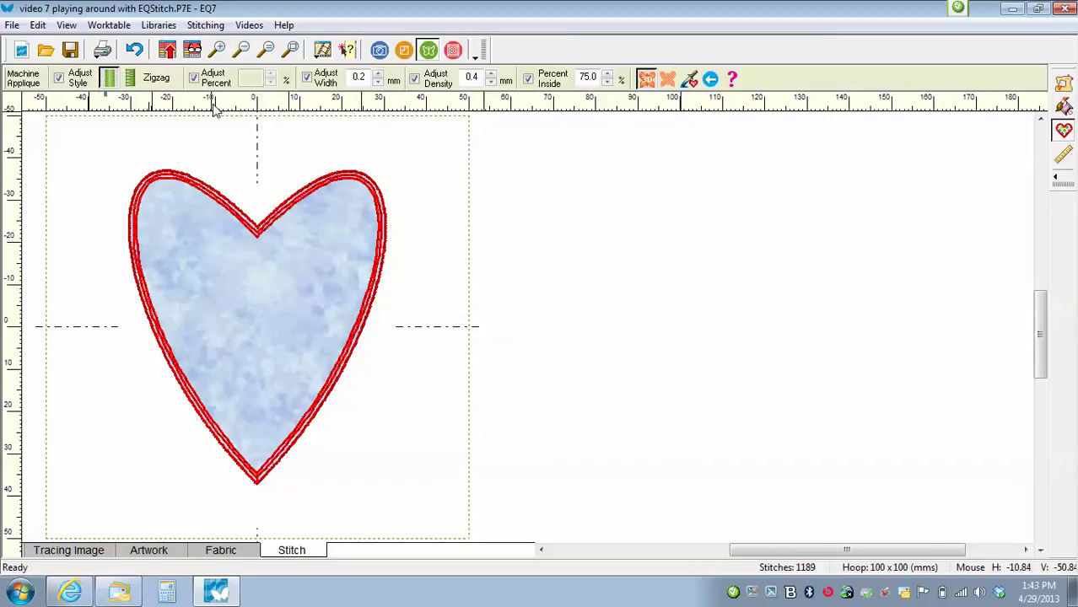
pyautogui.click(217, 50)
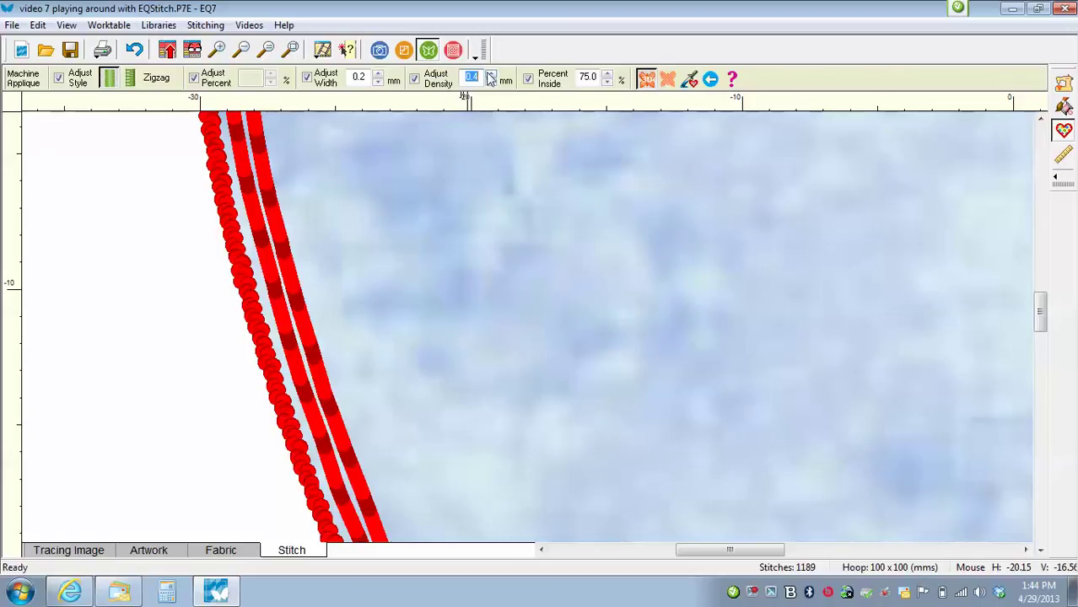
# Step: Apply 5.0 mm density to the heart's outer zigzag line, dropping it to 704 stitches
pyautogui.click(239, 199)
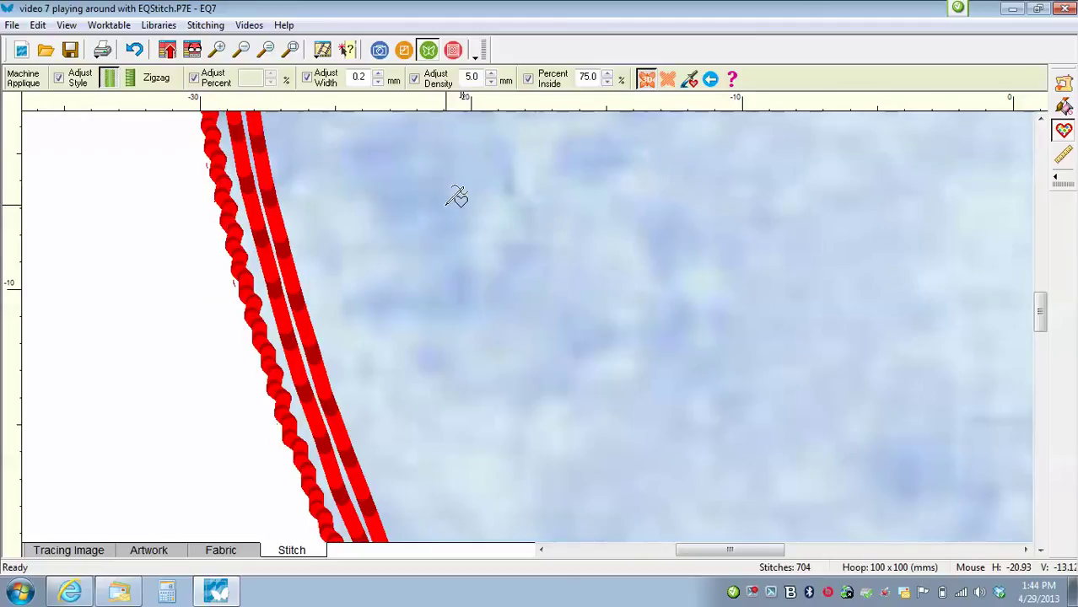
pyautogui.click(290, 50)
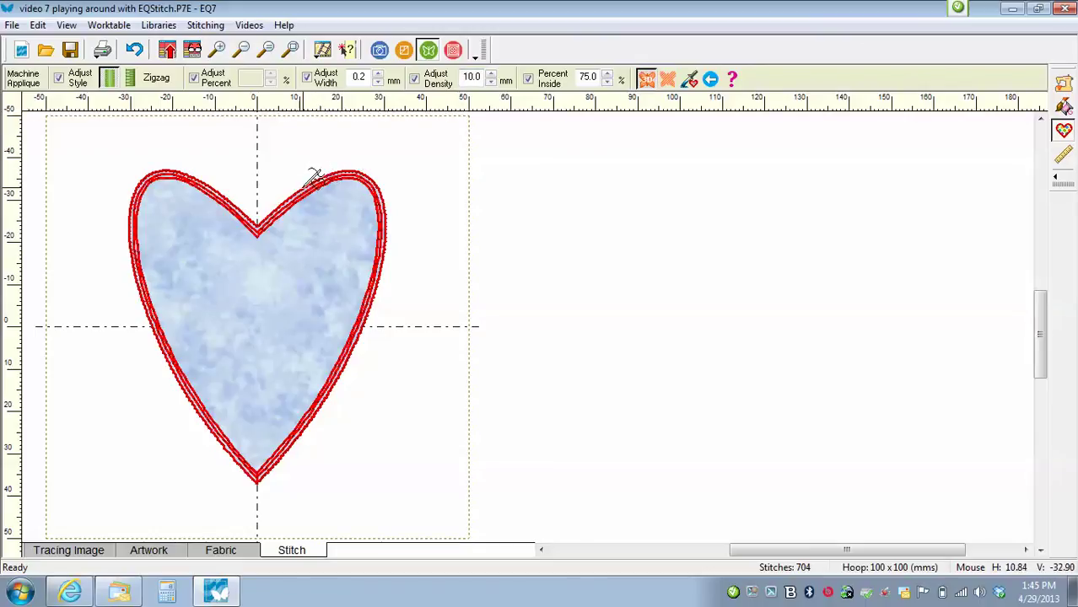
# Step: Re-stitch the outer zigzag line at 10.0 mm density, cutting the design to 542 stitches
pyautogui.click(218, 50)
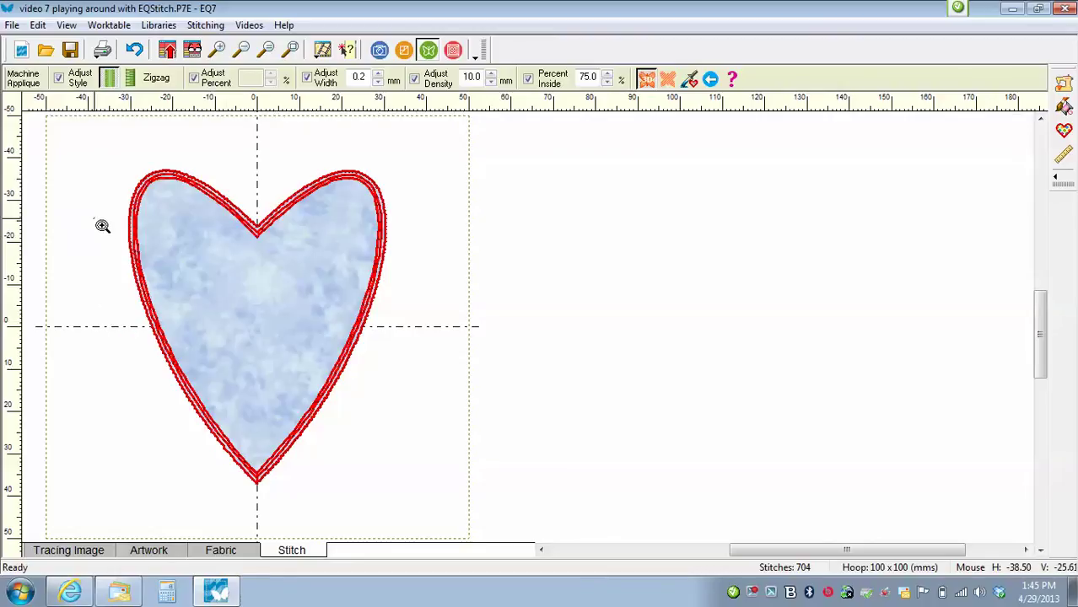
pyautogui.moveTo(94, 218); pyautogui.dragTo(199, 310)
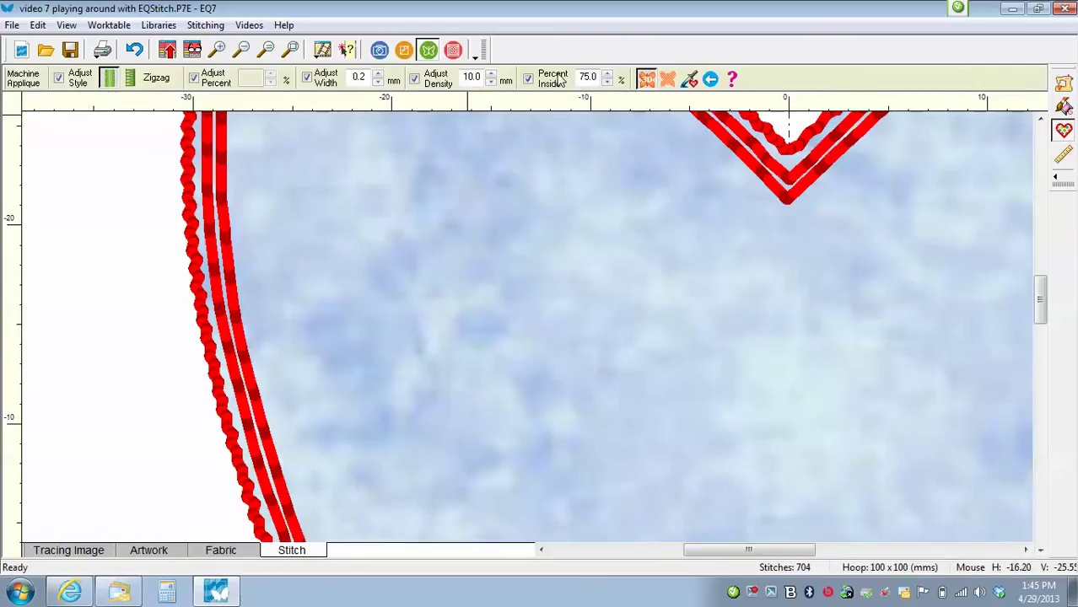
pyautogui.click(195, 184)
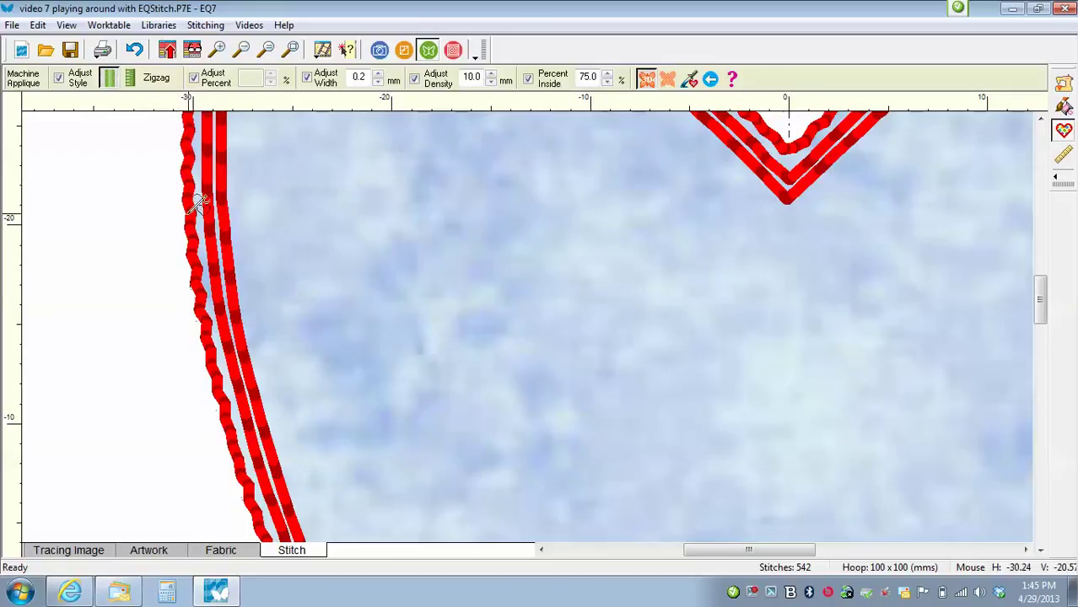
pyautogui.click(291, 50)
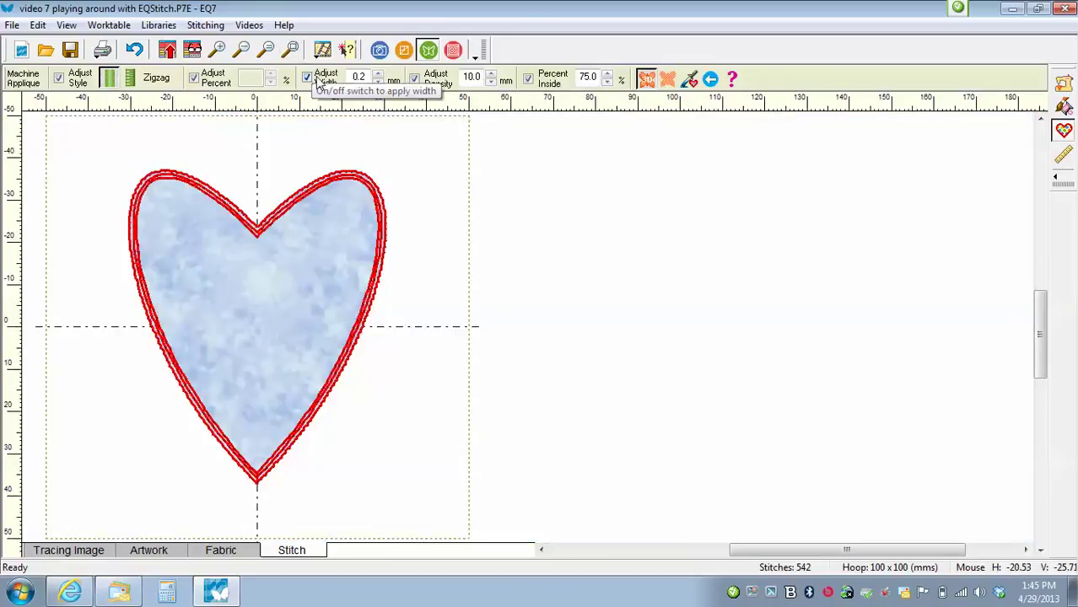